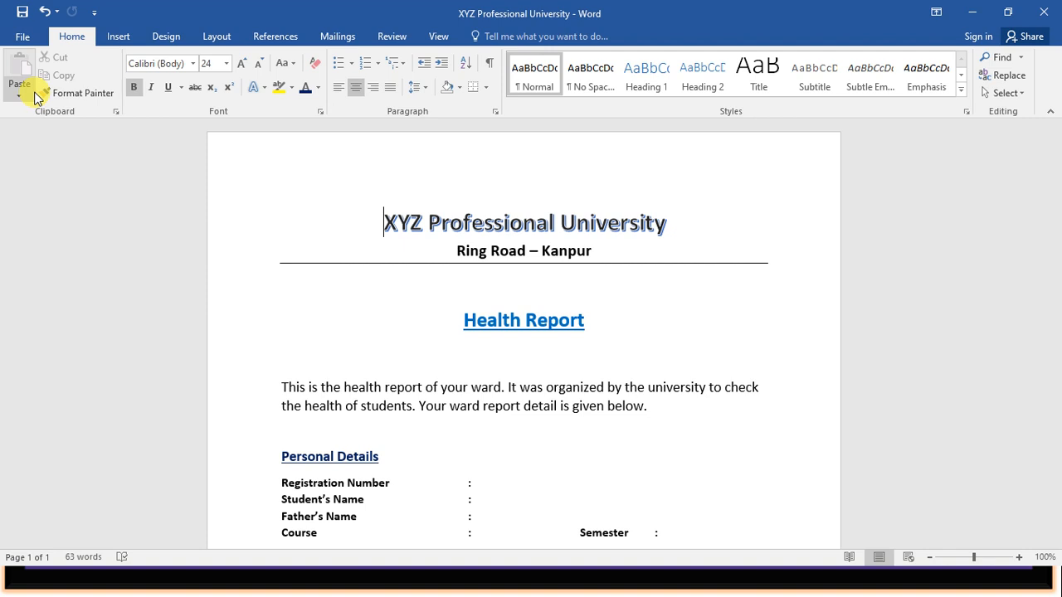
Review the heading lines of the health report letter, from the university name and address to the Health Report title
{"action": "key", "text": "Down"}
{"action": "key", "text": "Down"}
{"action": "key", "text": "Down"}
{"action": "key", "text": "Down"}
{"action": "key", "text": "Down"}
{"action": "key", "text": "Up"}
{"action": "key", "text": "Up"}
{"action": "key", "text": "Up"}
{"action": "key", "text": "Up"}
{"action": "key", "text": "Up"}
{"action": "key", "text": "Home"}
{"action": "key", "text": "Down"}
{"action": "key", "text": "Down"}
{"action": "key", "text": "Down"}
{"action": "key", "text": "Down"}
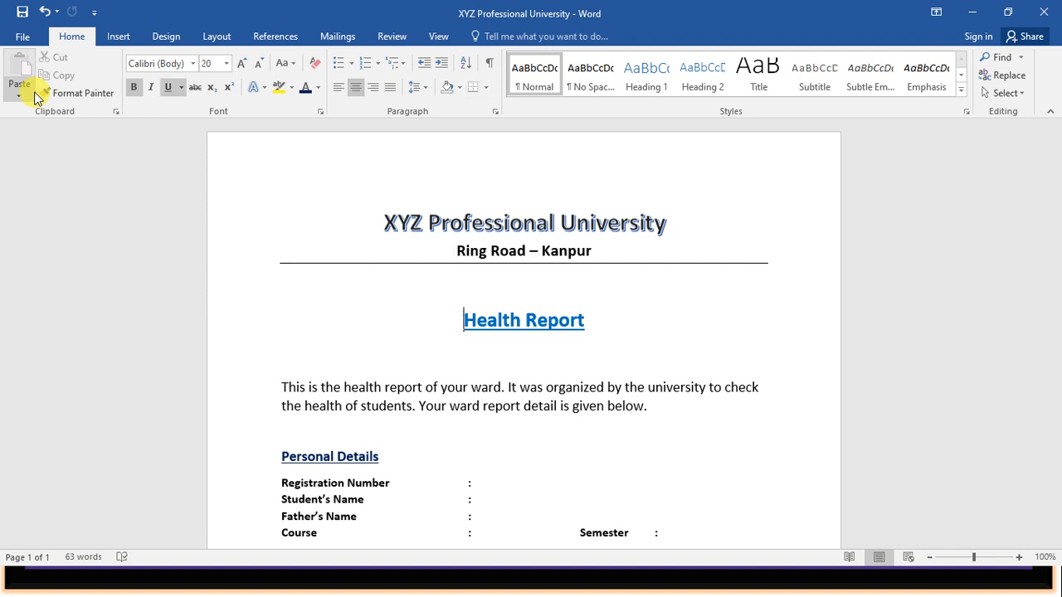
Examine the letter's introductory paragraph and the blank Personal Details fields above the health table
{"action": "key", "text": "Down"}
{"action": "key", "text": "Down"}
{"action": "key", "text": "Down"}
{"action": "key", "text": "Down"}
{"action": "key", "text": "Down"}
{"action": "key", "text": "Down"}
{"action": "key", "text": "Down"}
{"action": "key", "text": "Down"}
{"action": "key", "text": "Down"}
{"action": "key", "text": "Down"}
{"action": "key", "text": "Down"}
{"action": "key", "text": "Down"}
{"action": "key", "text": "Down"}
{"action": "key", "text": "Down"}
{"action": "key", "text": "Down"}
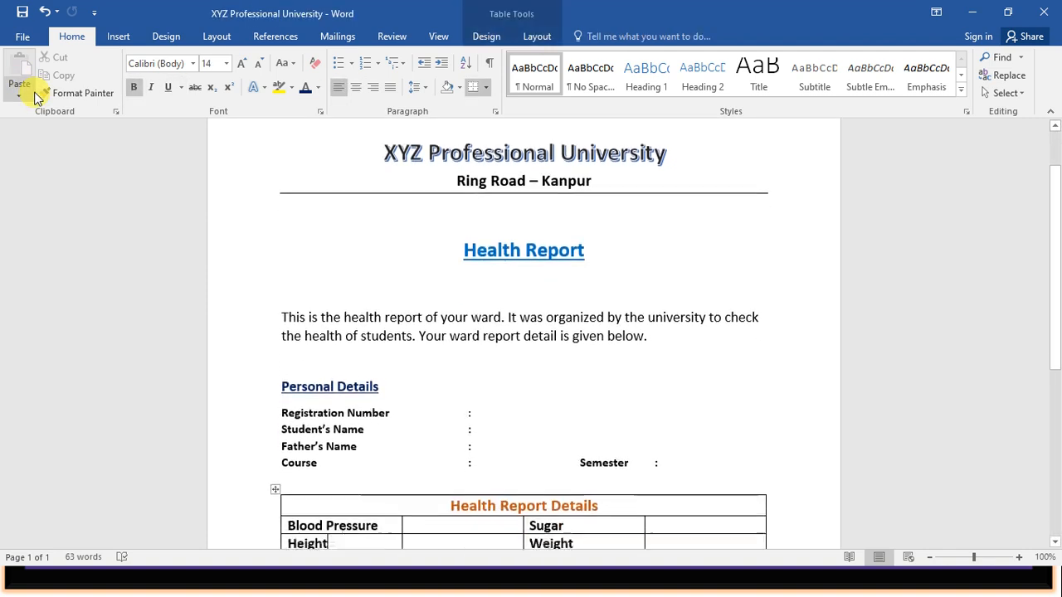
{"action": "key", "text": "Up"}
{"action": "key", "text": "Up"}
{"action": "key", "text": "Up"}
{"action": "key", "text": "Up"}
{"action": "key", "text": "Up"}
{"action": "key", "text": "Up"}
{"action": "key", "text": "Up"}
{"action": "key", "text": "Up"}
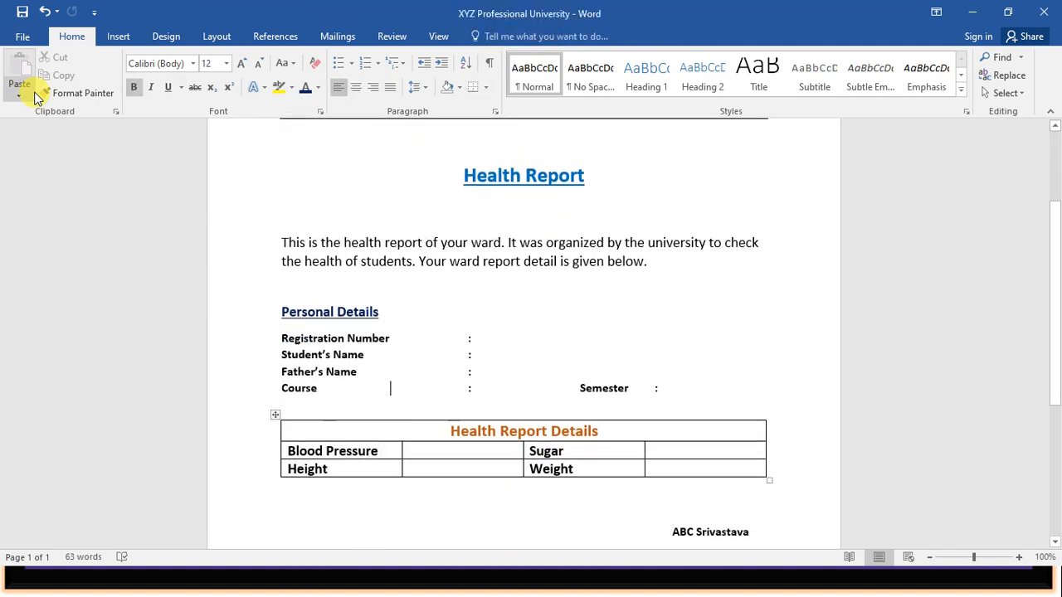
Examine the Health Report Details table with its blank cells for Blood Pressure, Sugar, Height and Weight
{"action": "key", "text": "Down"}
{"action": "key", "text": "Down"}
{"action": "key", "text": "Down"}
{"action": "key", "text": "Down"}
{"action": "key", "text": "Down"}
{"action": "key", "text": "Left"}
{"action": "key", "text": "Left"}
{"action": "key", "text": "Left"}
{"action": "key", "text": "Left"}
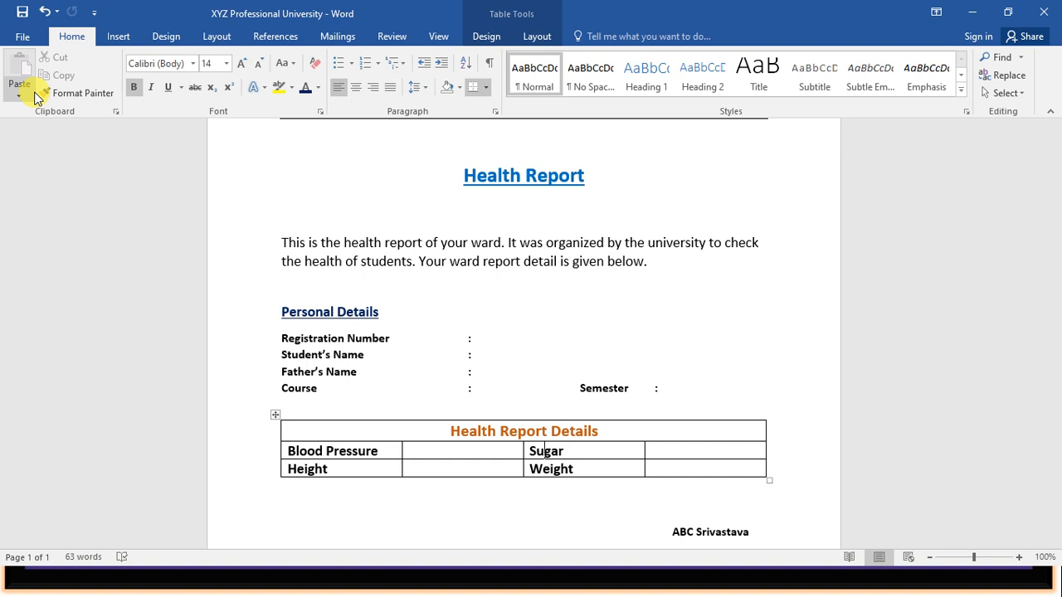
{"action": "key", "text": "Down"}
{"action": "key", "text": "Right"}
{"action": "key", "text": "Right"}
Look back over the letter from the health table up to the university name
{"action": "key", "text": "Up"}
{"action": "key", "text": "Up"}
{"action": "key", "text": "Up"}
{"action": "key", "text": "Up"}
{"action": "key", "text": "Up"}
{"action": "key", "text": "Up"}
{"action": "key", "text": "Up"}
{"action": "key", "text": "Up"}
{"action": "key", "text": "Up"}
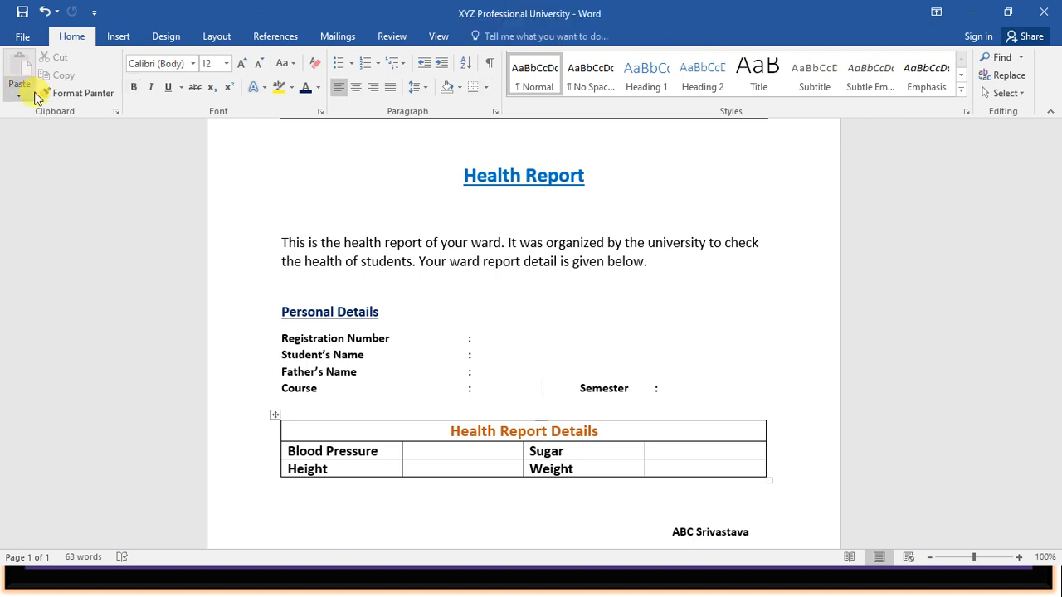
{"action": "key", "text": "Up"}
{"action": "key", "text": "Up"}
{"action": "key", "text": "Up"}
{"action": "key", "text": "Up"}
{"action": "key", "text": "Up"}
{"action": "key", "text": "Up"}
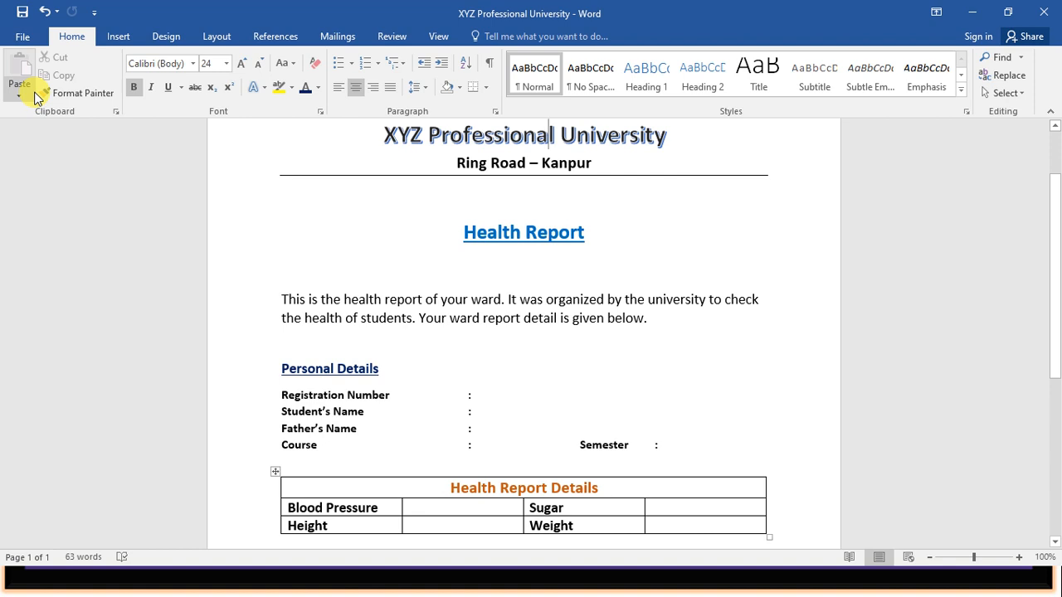
{"action": "key", "text": "Up"}
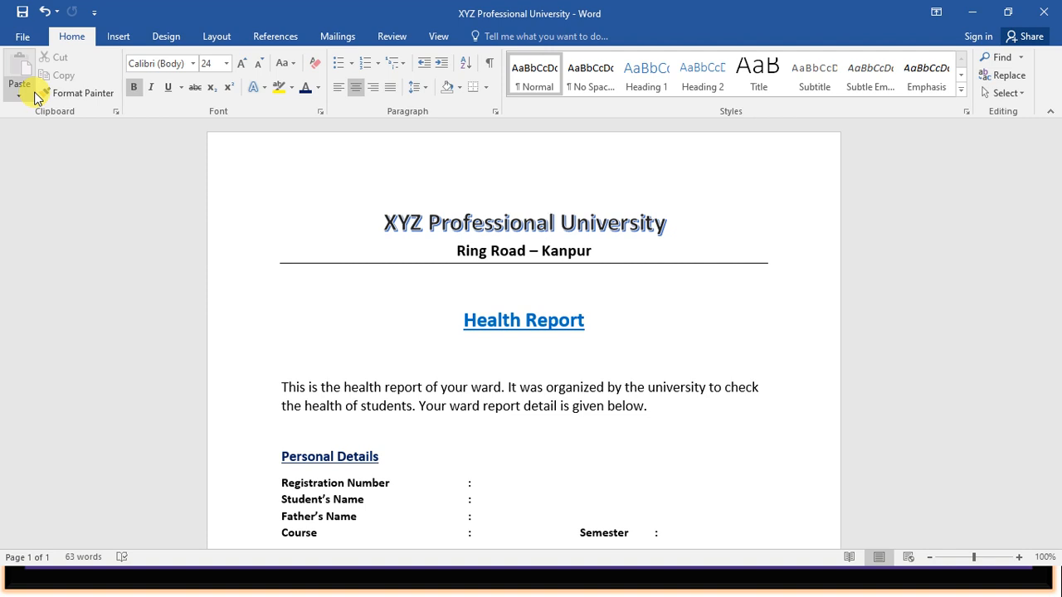
Review the whole letter again from the university name to the signature block, checking which fields need student data
{"action": "key", "text": "Down"}
{"action": "key", "text": "Down"}
{"action": "key", "text": "Down"}
{"action": "key", "text": "Down"}
{"action": "key", "text": "Down"}
{"action": "key", "text": "Down"}
{"action": "key", "text": "Down"}
{"action": "key", "text": "Down"}
{"action": "key", "text": "Down"}
{"action": "key", "text": "Down"}
{"action": "key", "text": "Down"}
{"action": "key", "text": "Down"}
{"action": "key", "text": "Down"}
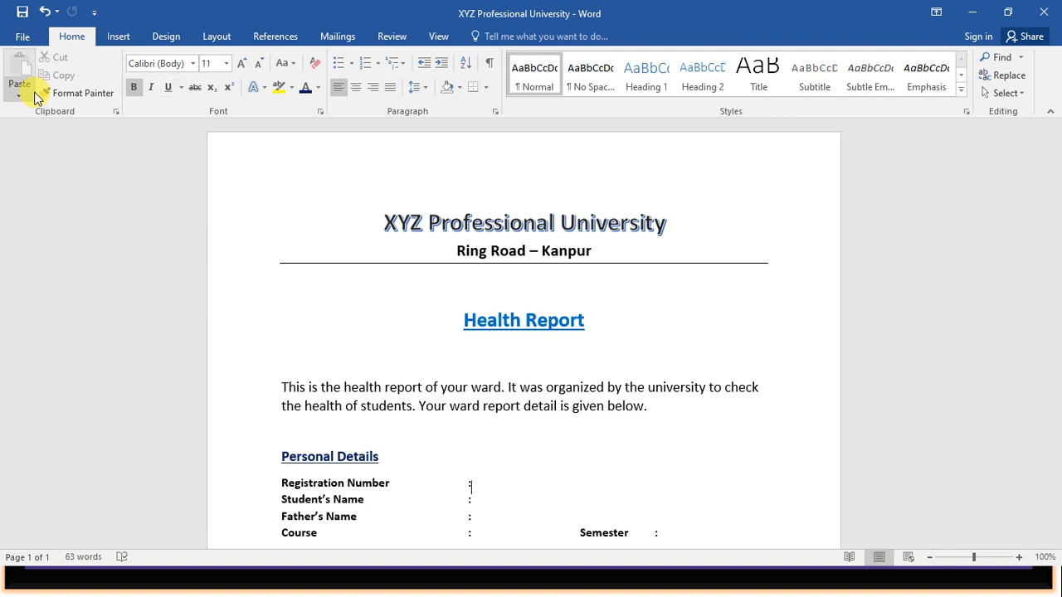
{"action": "key", "text": "Down"}
{"action": "key", "text": "Down"}
{"action": "key", "text": "Down"}
{"action": "key", "text": "Down"}
{"action": "key", "text": "Down"}
{"action": "key", "text": "Down"}
{"action": "key", "text": "Down"}
{"action": "key", "text": "Down"}
{"action": "key", "text": "Down"}
{"action": "key", "text": "Down"}
{"action": "key", "text": "Down"}
{"action": "key", "text": "Up"}
{"action": "key", "text": "Up"}
{"action": "key", "text": "Up"}
{"action": "key", "text": "Up"}
{"action": "key", "text": "Up"}
{"action": "key", "text": "Up"}
{"action": "key", "text": "Up"}
{"action": "key", "text": "Up"}
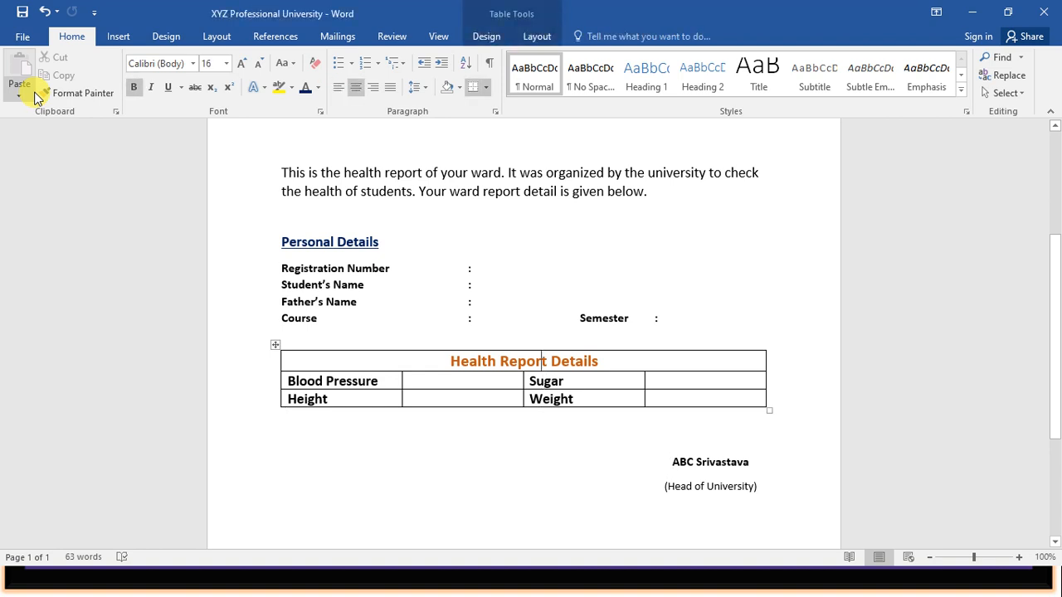
Switch to the MailMergeData workbook in Excel and read its column headings from RegNo to Course
{"action": "key", "text": "alt+Tab"}
{"action": "key", "text": "alt+Tab"}
{"action": "key", "text": "alt+Tab"}
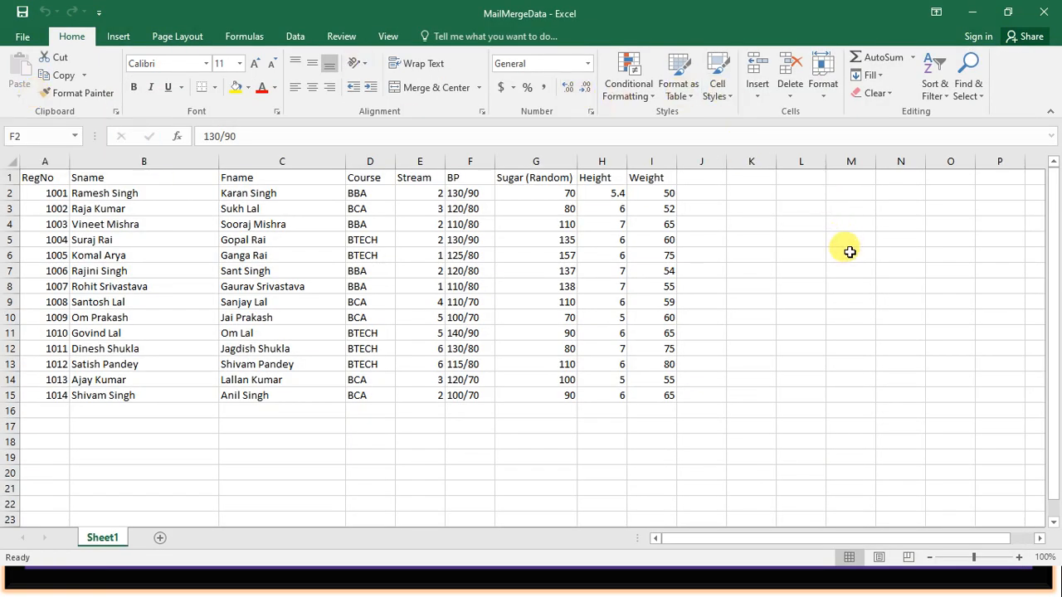
{"action": "key", "text": "Up"}
{"action": "key", "text": "Left"}
{"action": "key", "text": "Home"}
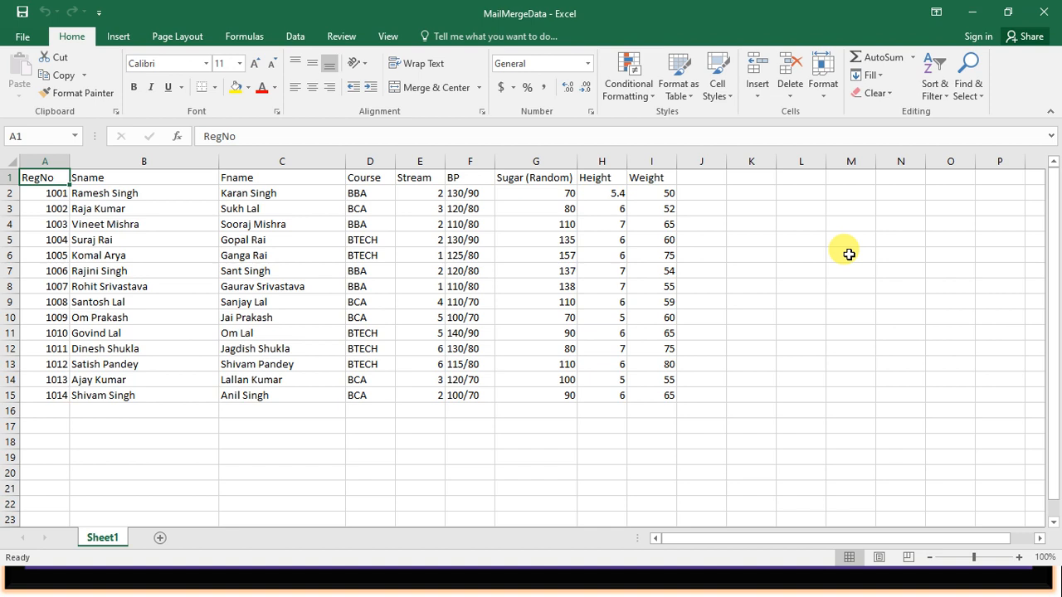
{"action": "key", "text": "Right"}
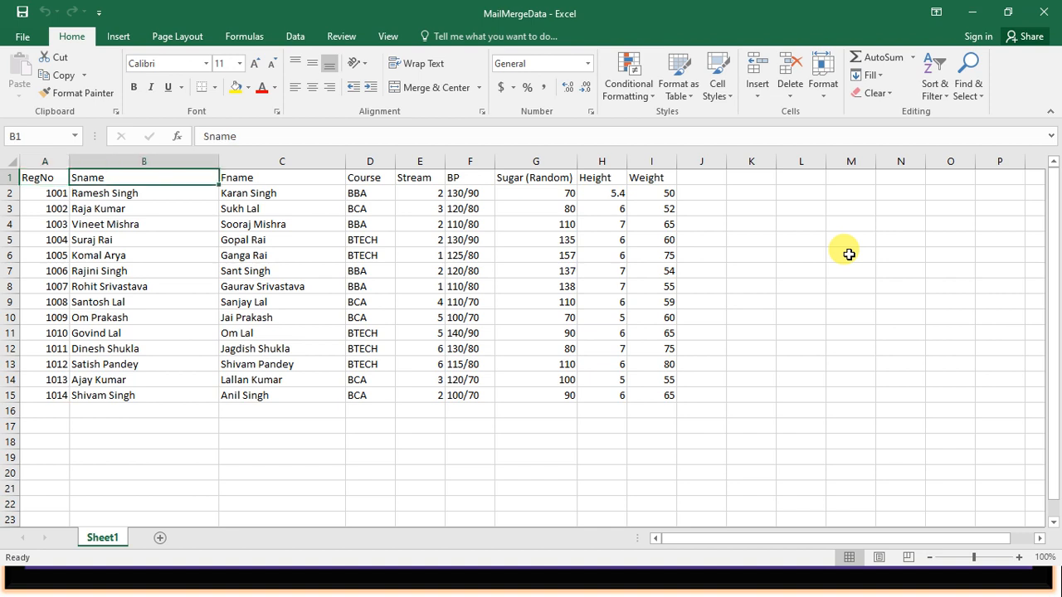
{"action": "key", "text": "Right"}
{"action": "key", "text": "Right"}
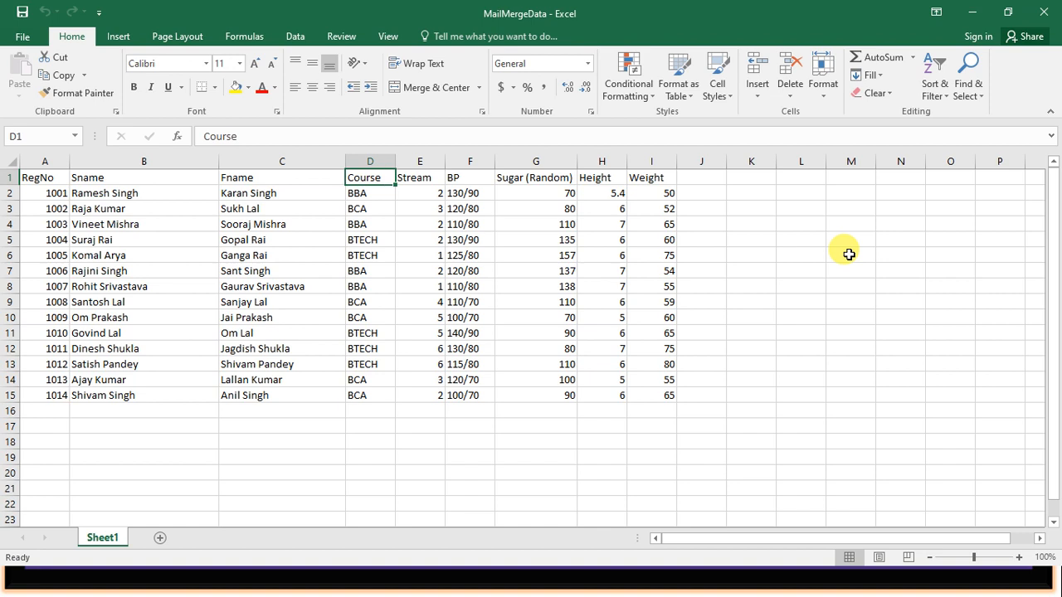
Rename the Stream column heading in cell E1 to Sem
{"action": "key", "text": "Right"}
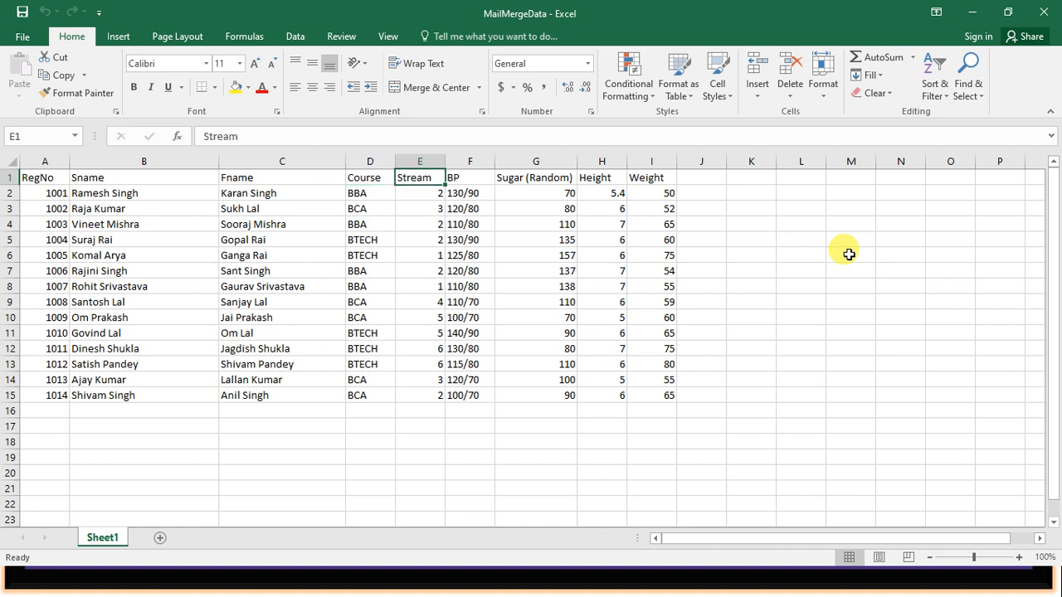
{"action": "type", "text": "Sem"}
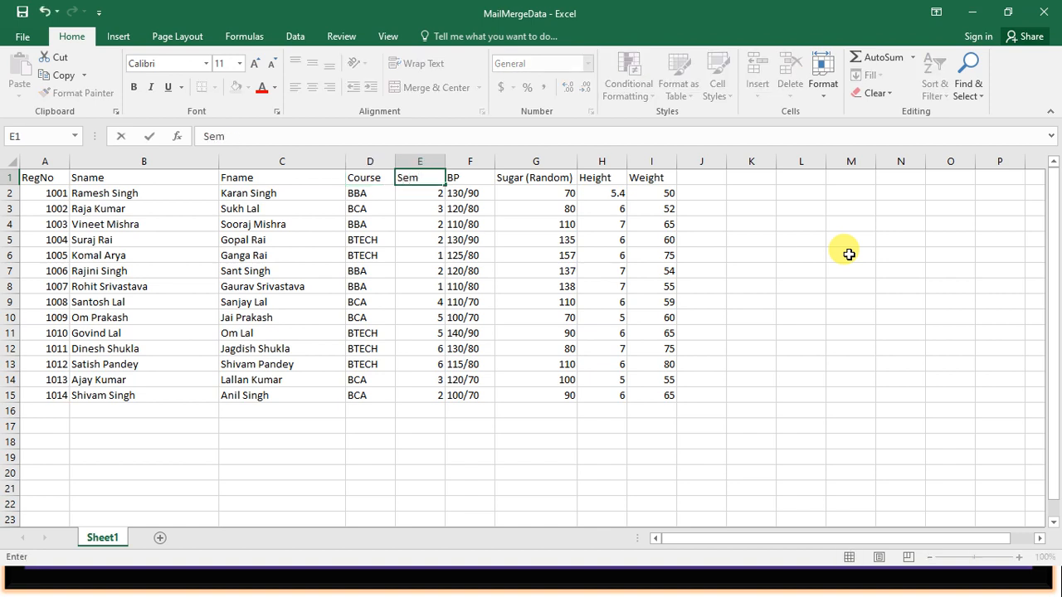
{"action": "key", "text": "Tab"}
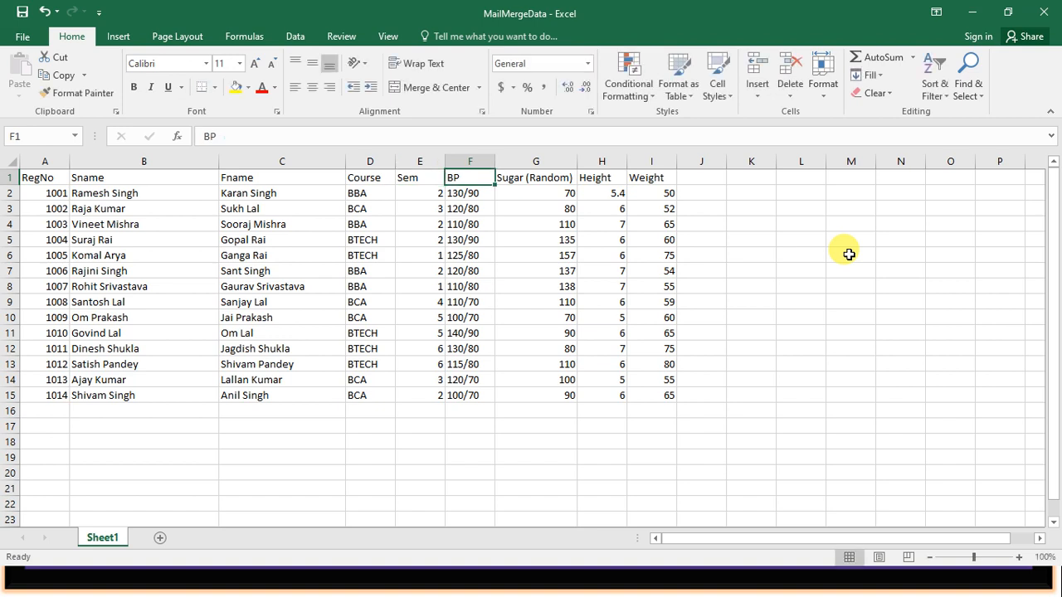
Check the remaining column headings in row 1 from BP through Weight
{"action": "key", "text": "Right"}
{"action": "key", "text": "Right"}
{"action": "key", "text": "Right"}
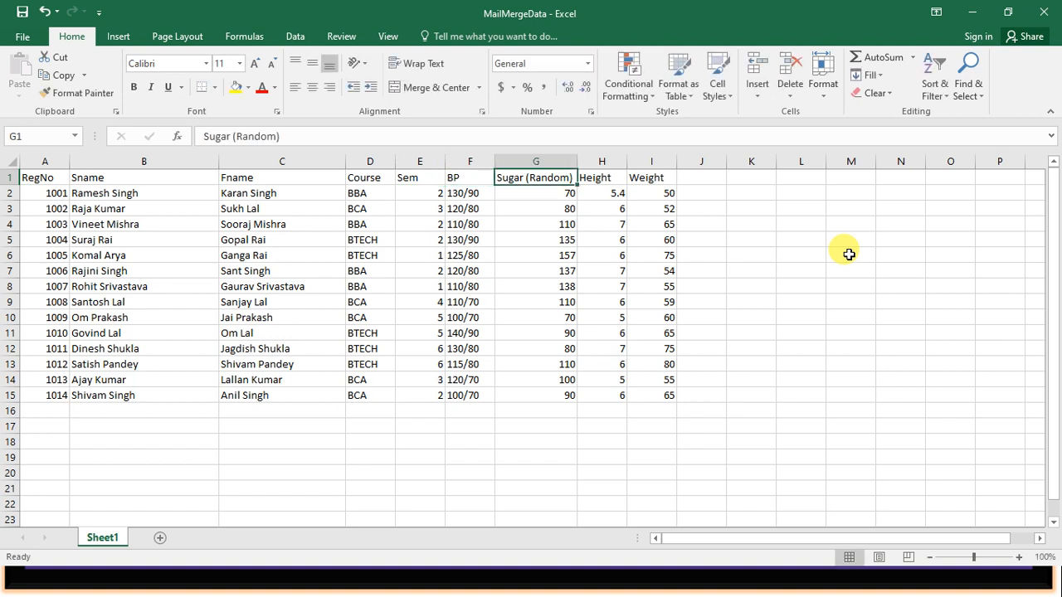
{"action": "key", "text": "Right"}
{"action": "key", "text": "Right"}
{"action": "key", "text": "Right"}
{"action": "key", "text": "Right"}
{"action": "key", "text": "Right"}
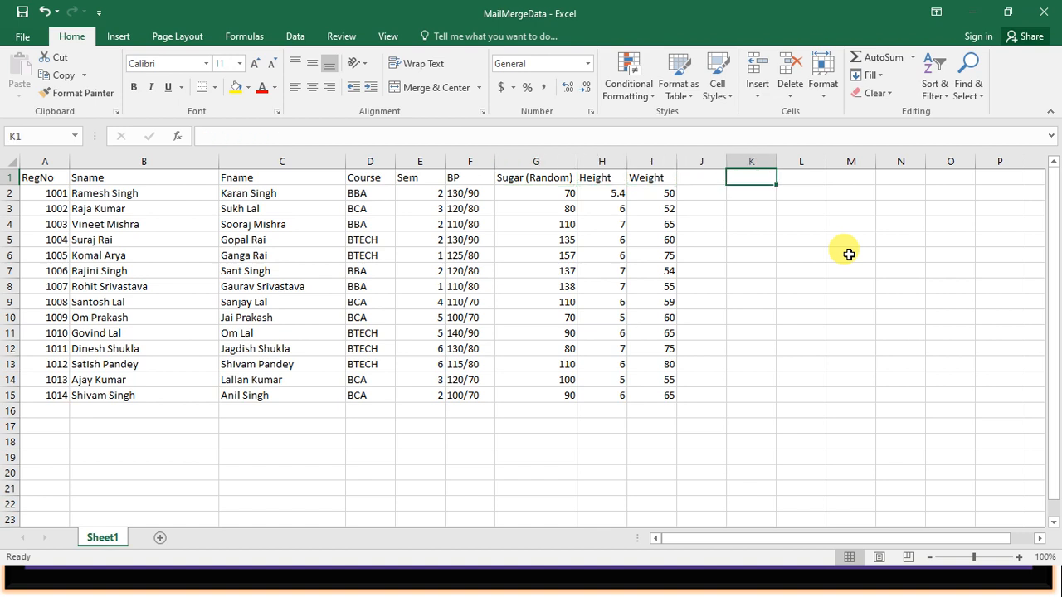
{"action": "key", "text": "Left"}
{"action": "key", "text": "Left"}
{"action": "key", "text": "Left"}
{"action": "key", "text": "Left"}
{"action": "key", "text": "Left"}
{"action": "key", "text": "Left"}
{"action": "key", "text": "Left"}
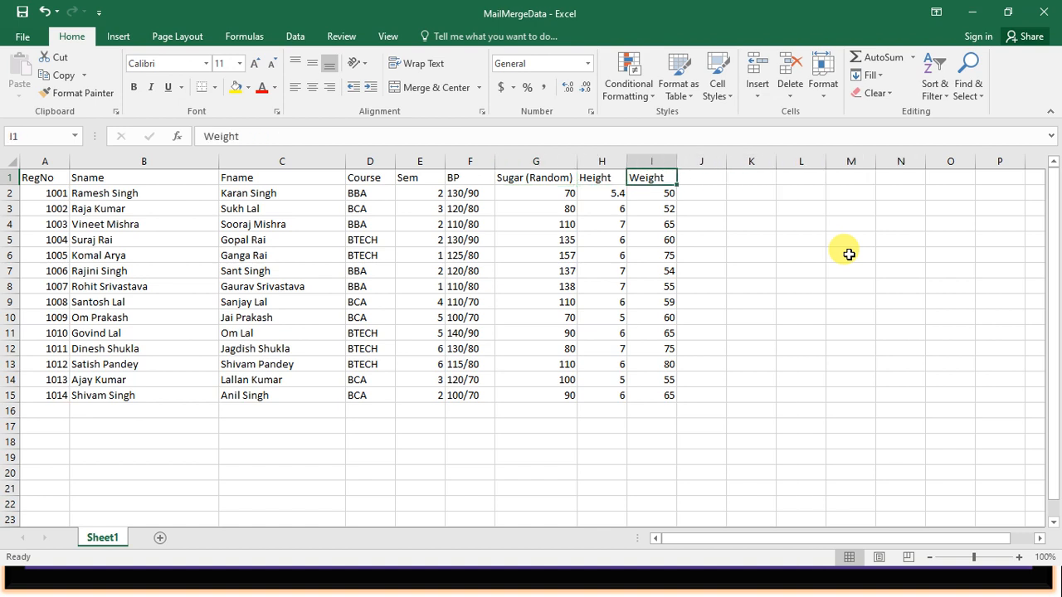
Look through the student records below the headings, down the RegNo column and across a lower row
{"action": "key", "text": "Home"}
{"action": "key", "text": "Down"}
{"action": "key", "text": "Down"}
{"action": "key", "text": "Down"}
{"action": "key", "text": "Down"}
{"action": "key", "text": "Down"}
{"action": "key", "text": "Down"}
{"action": "key", "text": "Down"}
{"action": "key", "text": "Down"}
{"action": "key", "text": "Down"}
{"action": "key", "text": "Down"}
{"action": "key", "text": "Down"}
{"action": "key", "text": "Down"}
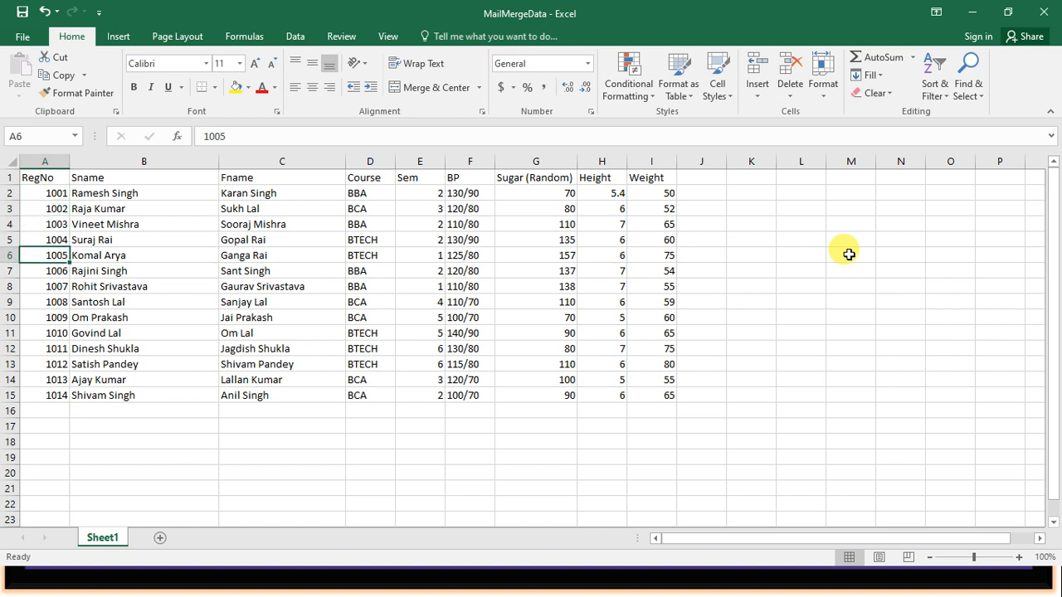
{"action": "key", "text": "Right"}
{"action": "key", "text": "Right"}
{"action": "key", "text": "Right"}
{"action": "key", "text": "Right"}
{"action": "key", "text": "Right"}
{"action": "key", "text": "Right"}
{"action": "key", "text": "Right"}
{"action": "key", "text": "Right"}
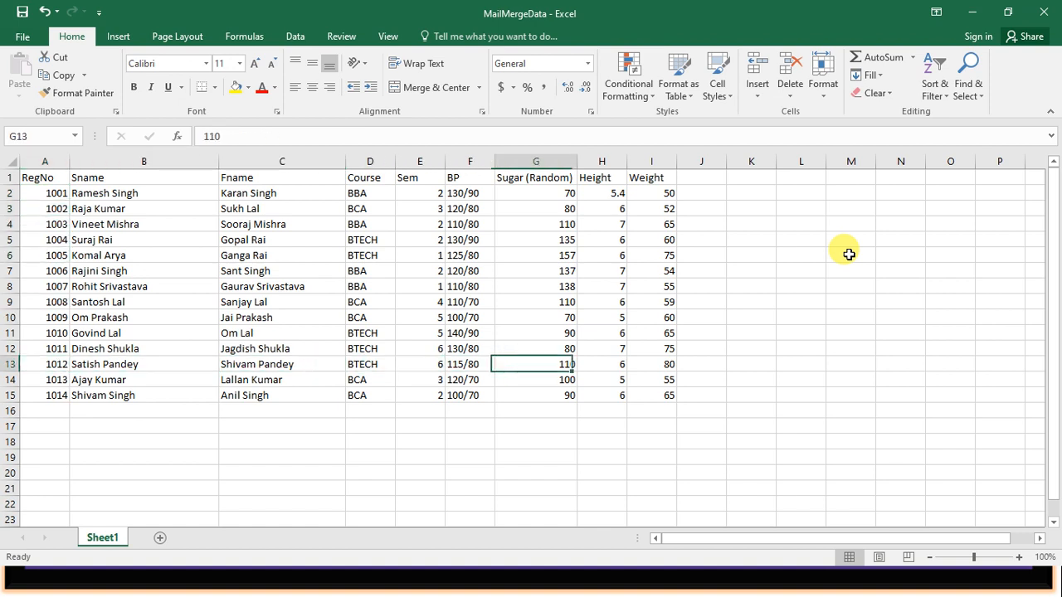
Look back over the student records from row 13 up to the column headings in row 1
{"action": "key", "text": "Left"}
{"action": "key", "text": "Left"}
{"action": "key", "text": "Left"}
{"action": "key", "text": "Left"}
{"action": "key", "text": "Up"}
{"action": "key", "text": "Up"}
{"action": "key", "text": "Up"}
{"action": "key", "text": "Up"}
{"action": "key", "text": "Up"}
{"action": "key", "text": "Up"}
{"action": "key", "text": "Up"}
{"action": "key", "text": "Up"}
{"action": "key", "text": "Up"}
{"action": "key", "text": "Up"}
{"action": "key", "text": "Up"}
{"action": "key", "text": "Up"}
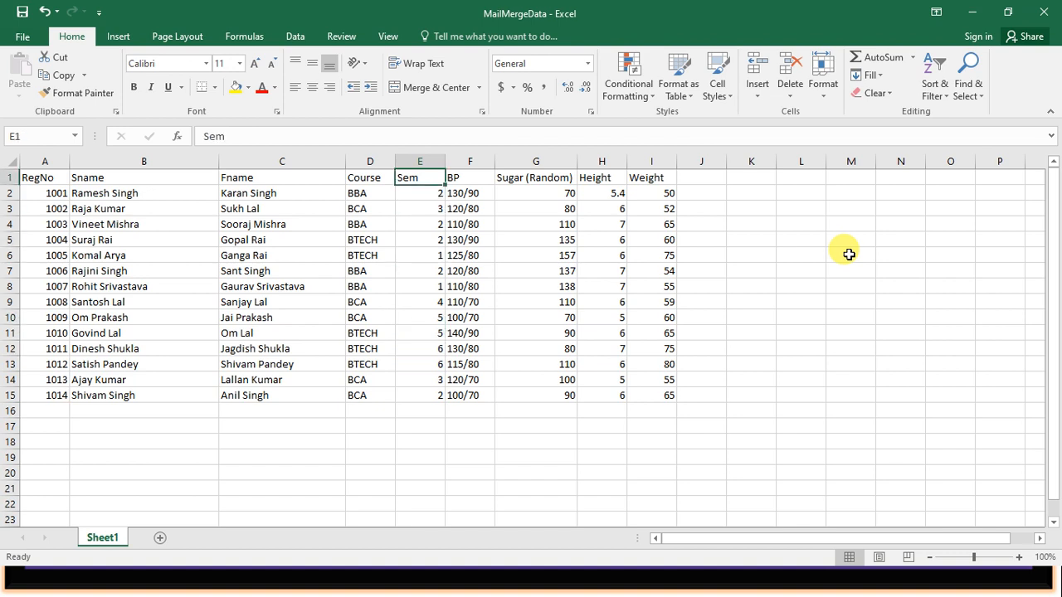
Set the Height value of the first student record in cell H2 to 5
{"action": "key", "text": "Right"}
{"action": "key", "text": "Right"}
{"action": "key", "text": "Right"}
{"action": "key", "text": "Right"}
{"action": "key", "text": "Down"}
{"action": "key", "text": "Left"}
{"action": "type", "text": "5"}
{"action": "key", "text": "Return"}
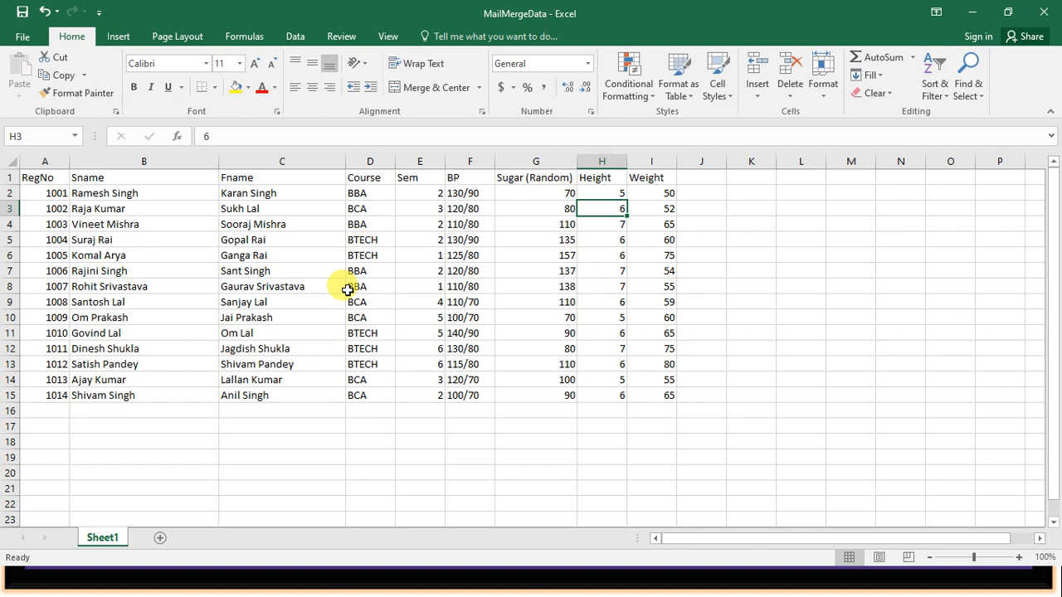
Switch to the health report letter in Word and review it from the university heading to the introductory sentence
{"action": "key", "text": "alt+Tab"}
{"action": "key", "text": "alt+Tab"}
{"action": "key", "text": "alt+Tab"}
{"action": "key", "text": "alt+Tab"}
{"action": "key", "text": "alt+Tab"}
{"action": "key", "text": "alt+Tab"}
{"action": "key", "text": "alt+Tab"}
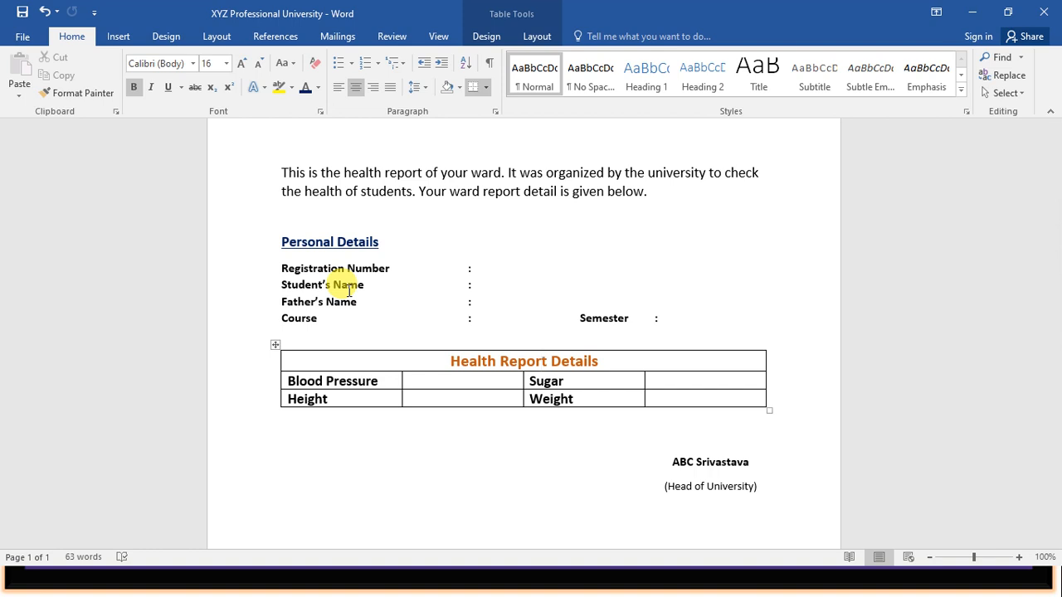
{"action": "key", "text": "Page_Up"}
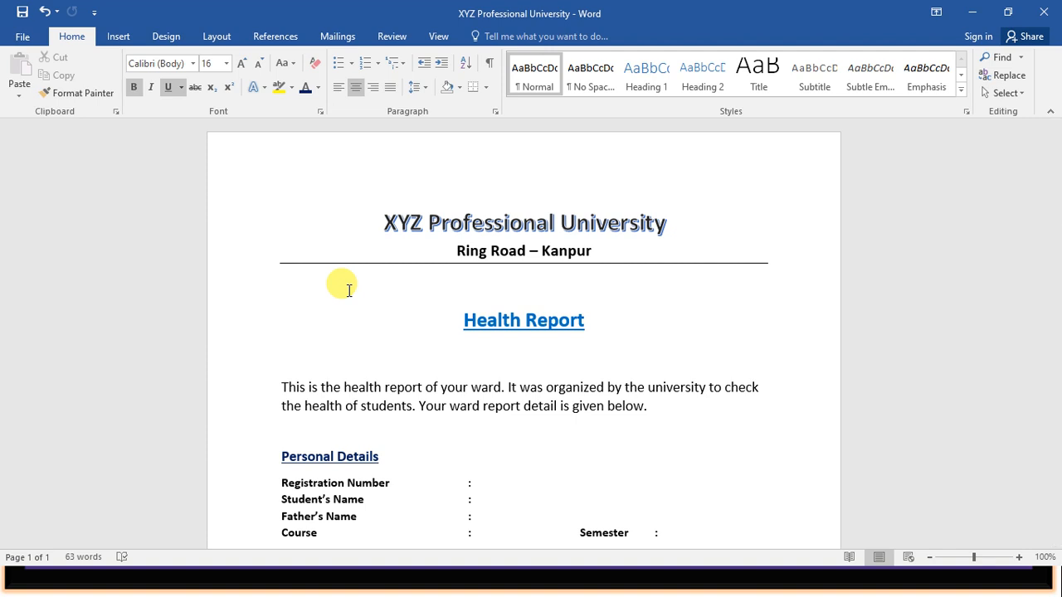
{"action": "key", "text": "Up"}
{"action": "key", "text": "Up"}
{"action": "key", "text": "Up"}
{"action": "key", "text": "Up"}
{"action": "key", "text": "Down"}
{"action": "key", "text": "Down"}
{"action": "key", "text": "Down"}
{"action": "key", "text": "Down"}
{"action": "key", "text": "Down"}
{"action": "key", "text": "Down"}
{"action": "key", "text": "Down"}
{"action": "key", "text": "Left"}
{"action": "key", "text": "Left"}
{"action": "key", "text": "Left"}
{"action": "key", "text": "Left"}
{"action": "key", "text": "Left"}
{"action": "key", "text": "Left"}
{"action": "key", "text": "Left"}
{"action": "key", "text": "Left"}
{"action": "key", "text": "Left"}
{"action": "key", "text": "Left"}
{"action": "key", "text": "Left"}
{"action": "key", "text": "Left"}
{"action": "key", "text": "Left"}
{"action": "key", "text": "Left"}
{"action": "key", "text": "Left"}
{"action": "key", "text": "Left"}
{"action": "key", "text": "Left"}
{"action": "key", "text": "Left"}
{"action": "key", "text": "Left"}
{"action": "key", "text": "Left"}
{"action": "key", "text": "Left"}
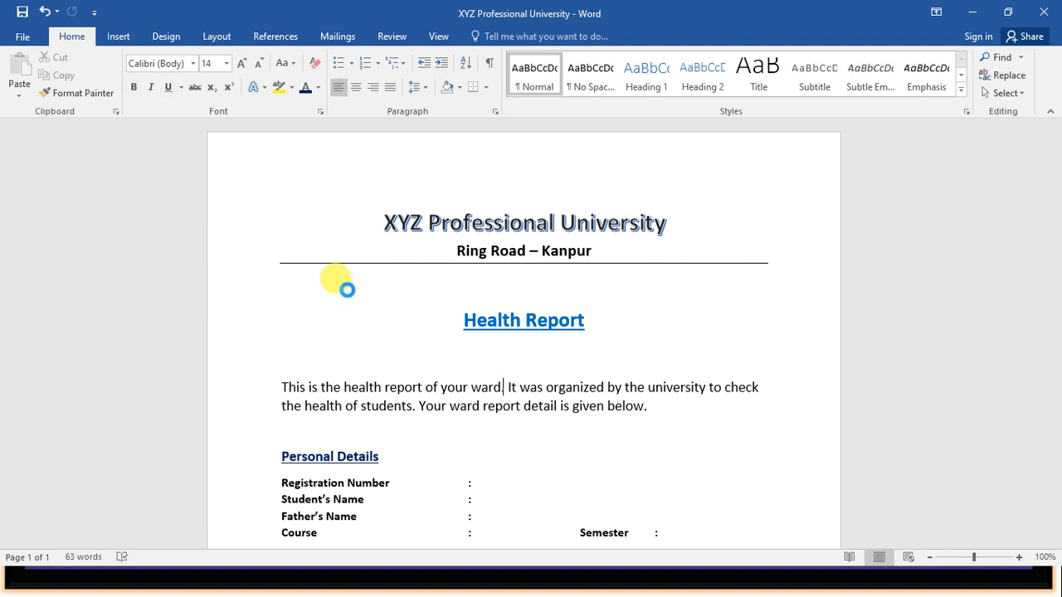
Look through the letter from the introductory paragraph down past the Personal Details and Health Report Details sections and back
{"action": "key", "text": "Right"}
{"action": "key", "text": "Right"}
{"action": "key", "text": "Right"}
{"action": "key", "text": "Right"}
{"action": "key", "text": "Right"}
{"action": "key", "text": "Right"}
{"action": "key", "text": "Right"}
{"action": "key", "text": "Right"}
{"action": "key", "text": "Right"}
{"action": "key", "text": "Right"}
{"action": "key", "text": "Right"}
{"action": "key", "text": "Right"}
{"action": "key", "text": "Right"}
{"action": "key", "text": "Right"}
{"action": "key", "text": "Right"}
{"action": "key", "text": "Right"}
{"action": "key", "text": "Right"}
{"action": "key", "text": "Down"}
{"action": "key", "text": "Down"}
{"action": "key", "text": "Down"}
{"action": "key", "text": "Down"}
{"action": "key", "text": "Down"}
{"action": "key", "text": "Down"}
{"action": "key", "text": "Down"}
{"action": "key", "text": "Down"}
{"action": "key", "text": "Down"}
{"action": "key", "text": "Down"}
{"action": "key", "text": "Down"}
{"action": "key", "text": "Down"}
{"action": "key", "text": "Down"}
{"action": "key", "text": "Down"}
{"action": "key", "text": "Down"}
{"action": "key", "text": "Down"}
{"action": "key", "text": "Up"}
{"action": "key", "text": "Up"}
{"action": "key", "text": "Up"}
{"action": "key", "text": "Up"}
{"action": "key", "text": "Up"}
{"action": "key", "text": "Up"}
{"action": "key", "text": "Up"}
{"action": "key", "text": "Up"}
{"action": "key", "text": "Up"}
{"action": "key", "text": "Up"}
{"action": "key", "text": "Up"}
{"action": "key", "text": "Up"}
{"action": "key", "text": "Up"}
{"action": "key", "text": "Up"}
{"action": "key", "text": "Up"}
{"action": "key", "text": "Up"}
{"action": "key", "text": "Up"}
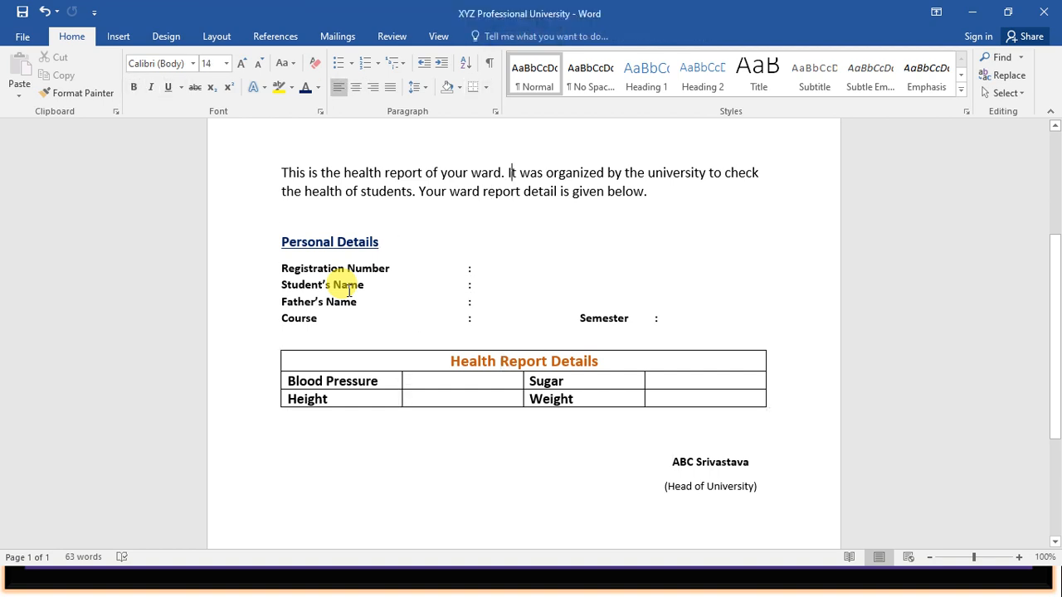
Add a tab space after the colon on the Registration Number line under Personal Details
{"action": "key", "text": "Up"}
{"action": "key", "text": "Up"}
{"action": "key", "text": "Up"}
{"action": "key", "text": "Up"}
{"action": "key", "text": "Up"}
{"action": "key", "text": "Up"}
{"action": "key", "text": "Up"}
{"action": "key", "text": "Down"}
{"action": "key", "text": "Down"}
{"action": "key", "text": "Down"}
{"action": "key", "text": "Down"}
{"action": "key", "text": "Down"}
{"action": "key", "text": "Down"}
{"action": "key", "text": "Down"}
{"action": "key", "text": "Down"}
{"action": "key", "text": "Down"}
{"action": "key", "text": "End"}
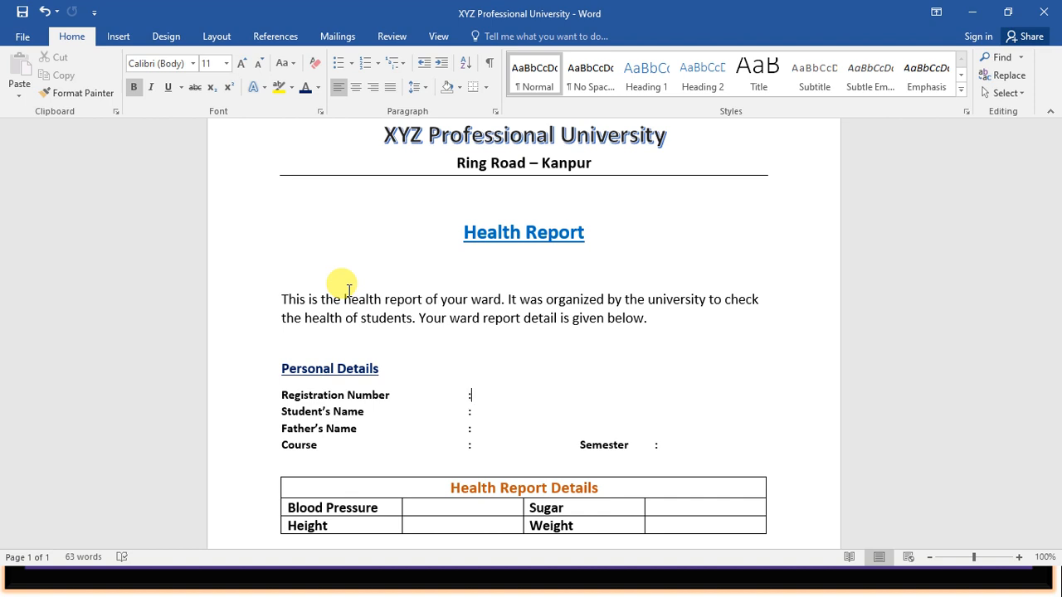
{"action": "key", "text": "Tab"}
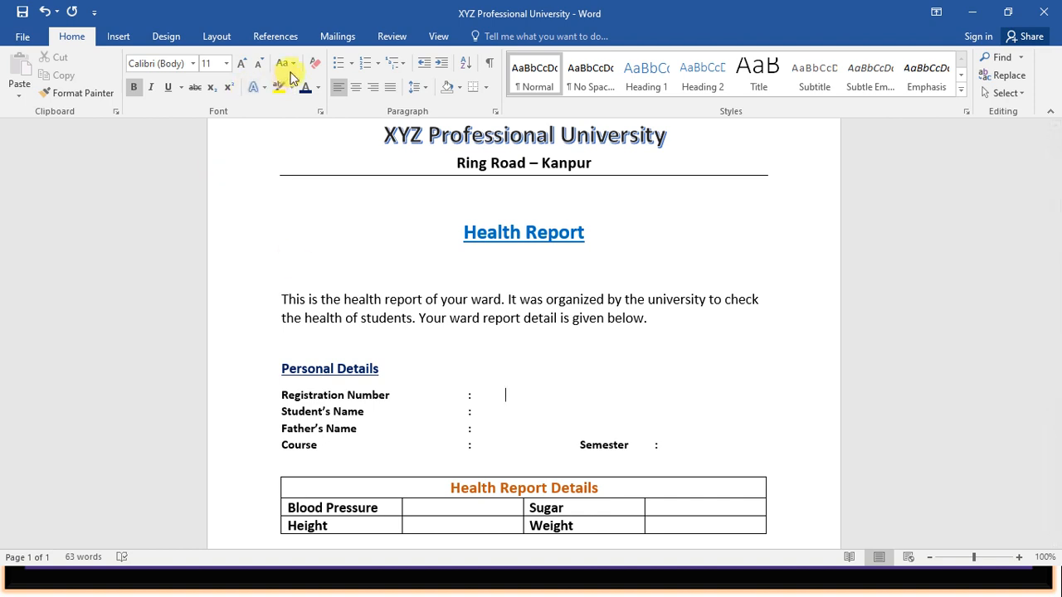
Start a mail merge of the Letters type for the health report document
{"action": "left_click", "coordinate": [340, 38]}
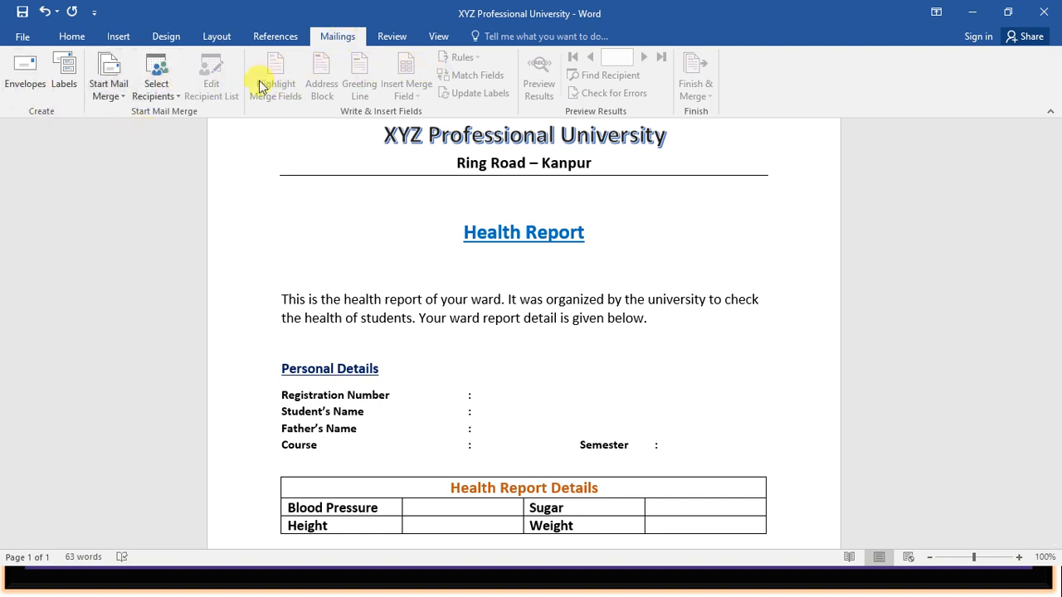
{"action": "left_click", "coordinate": [123, 98]}
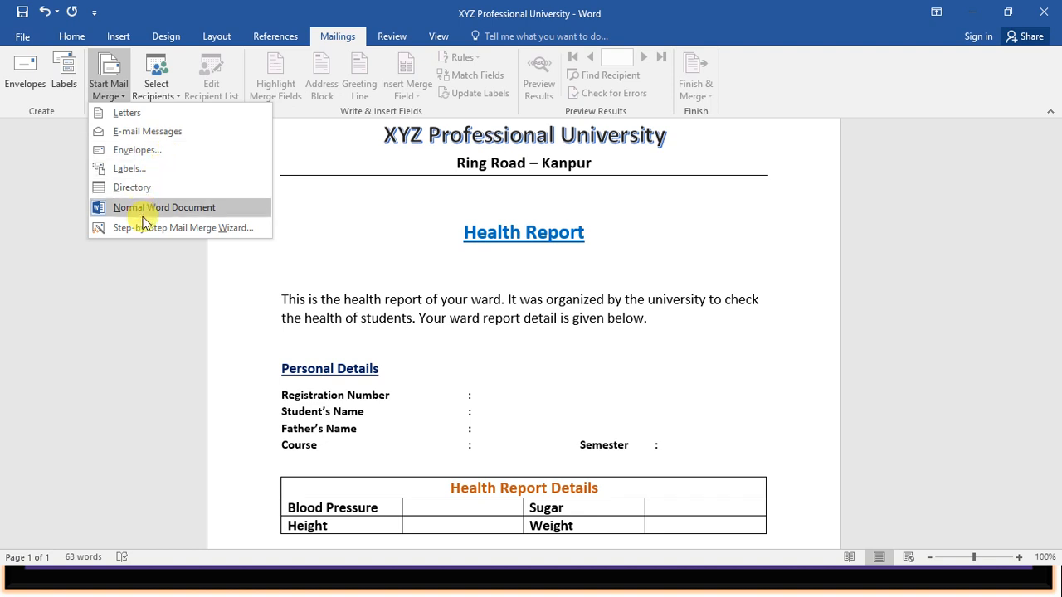
{"action": "left_click", "coordinate": [133, 116]}
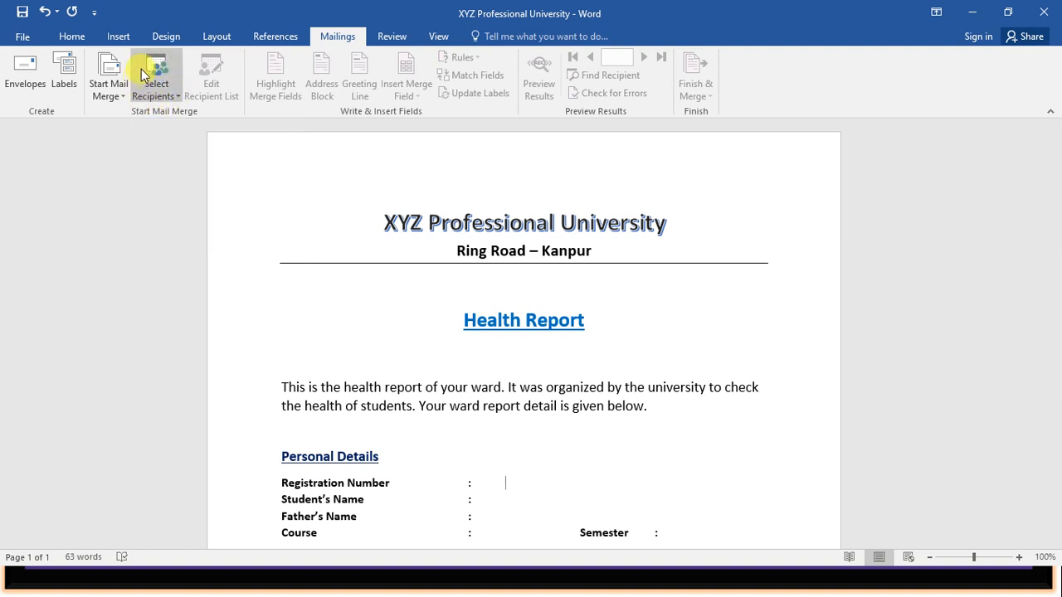
Use the existing MailMergeData workbook from the LockDown\Excel folder on drive I: as recipient list, choosing Sheet1$ with first-row column headers
{"action": "left_click", "coordinate": [177, 98]}
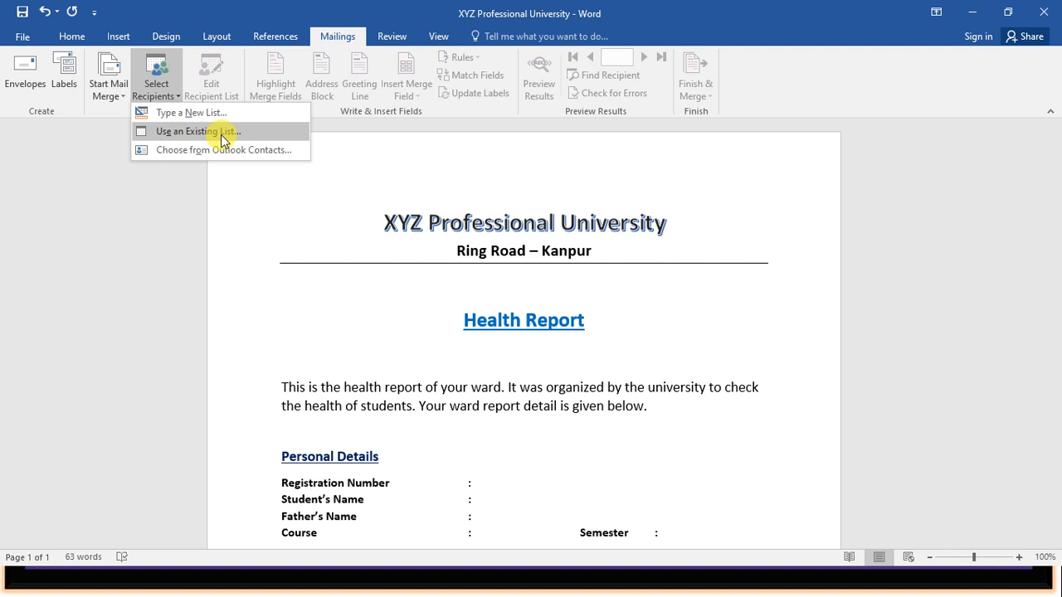
{"action": "left_click", "coordinate": [221, 135]}
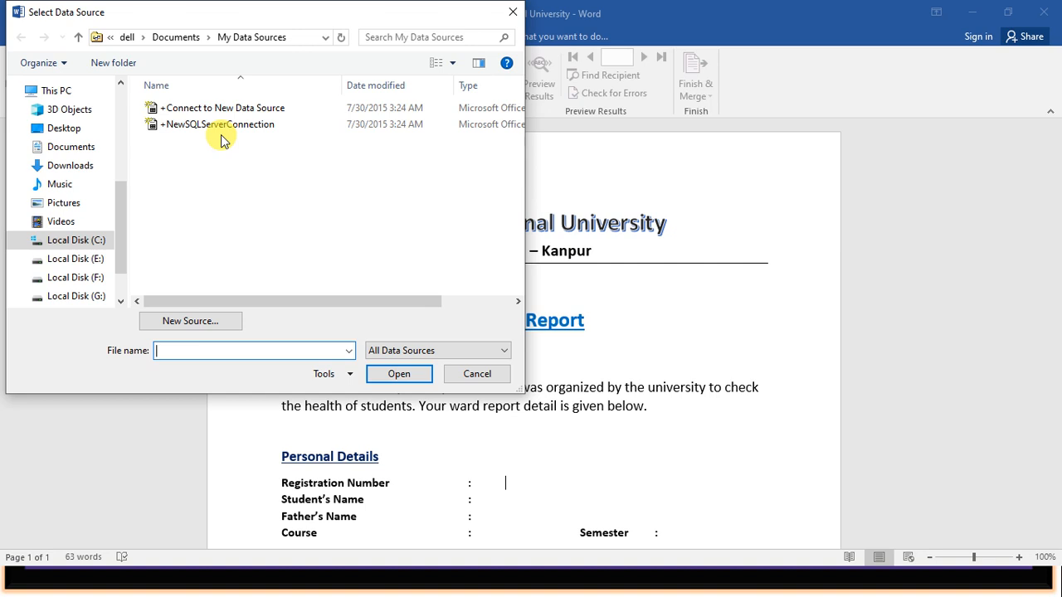
{"action": "scroll", "coordinate": [120, 306], "scroll_direction": "down", "scroll_amount": 1}
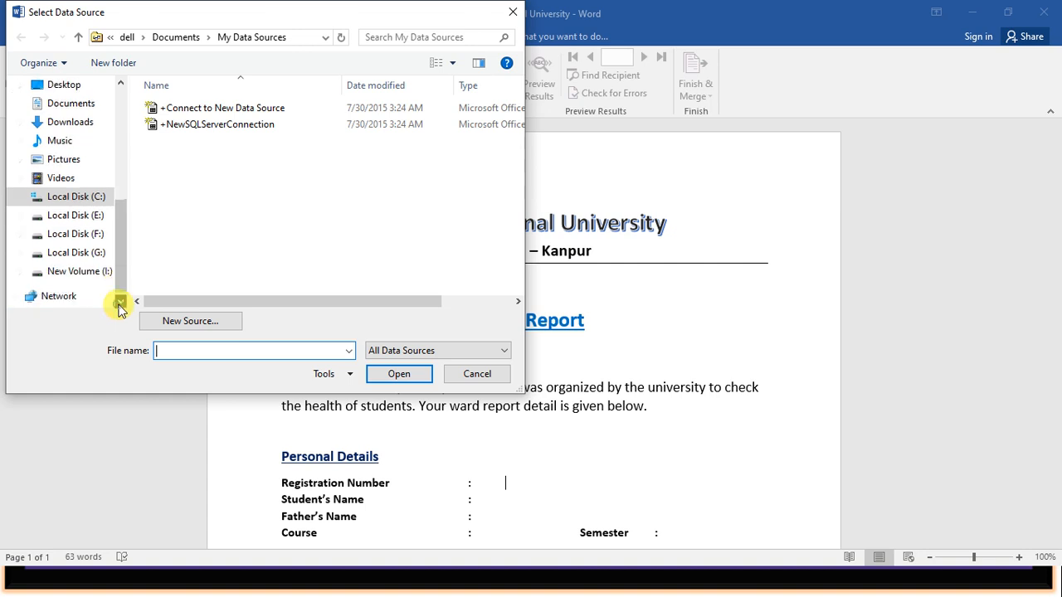
{"action": "left_click", "coordinate": [95, 271]}
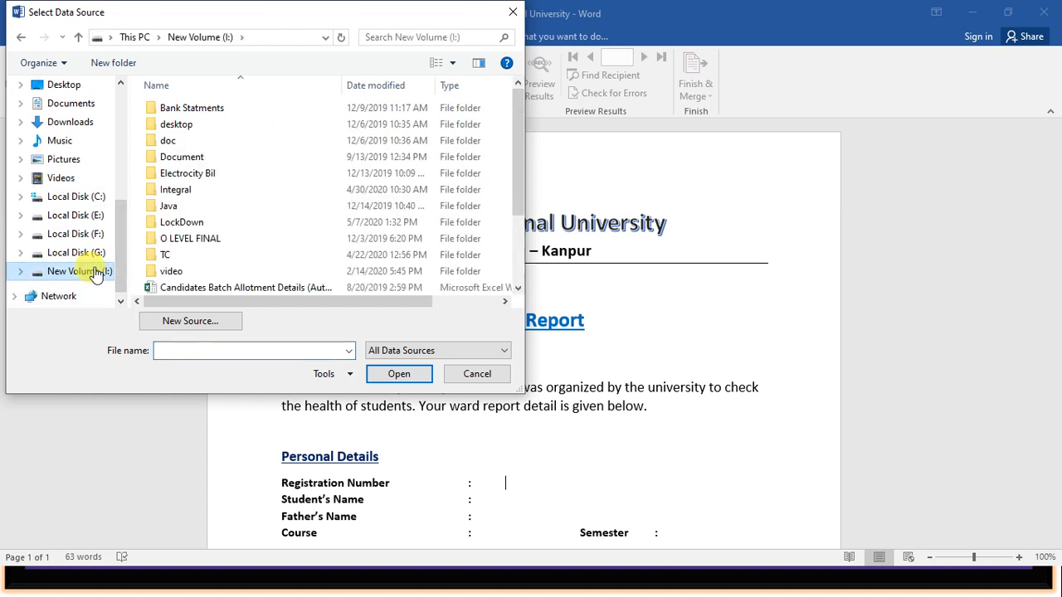
{"action": "double_click", "coordinate": [192, 222]}
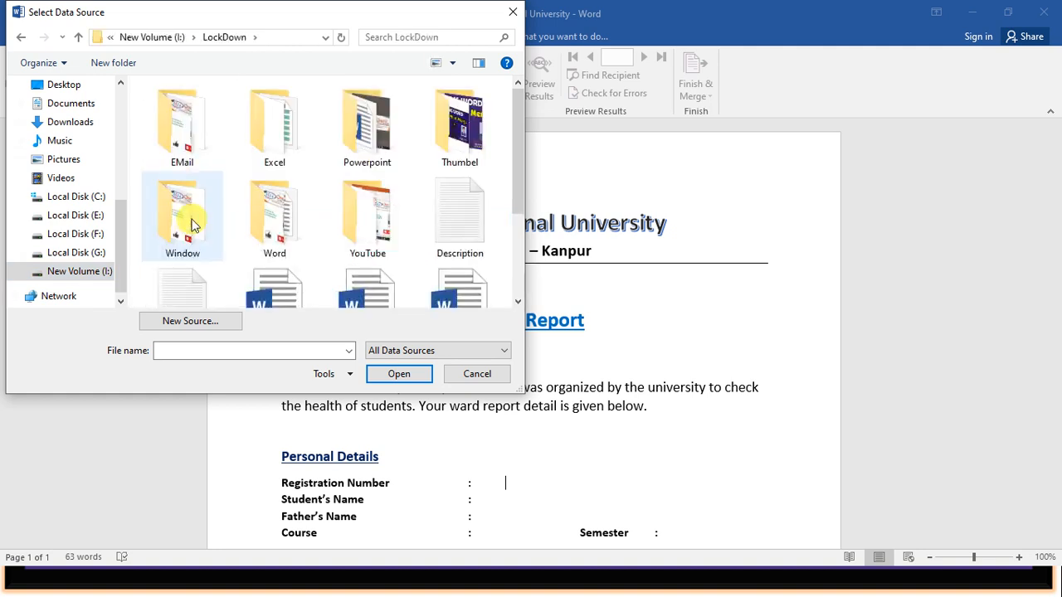
{"action": "double_click", "coordinate": [267, 161]}
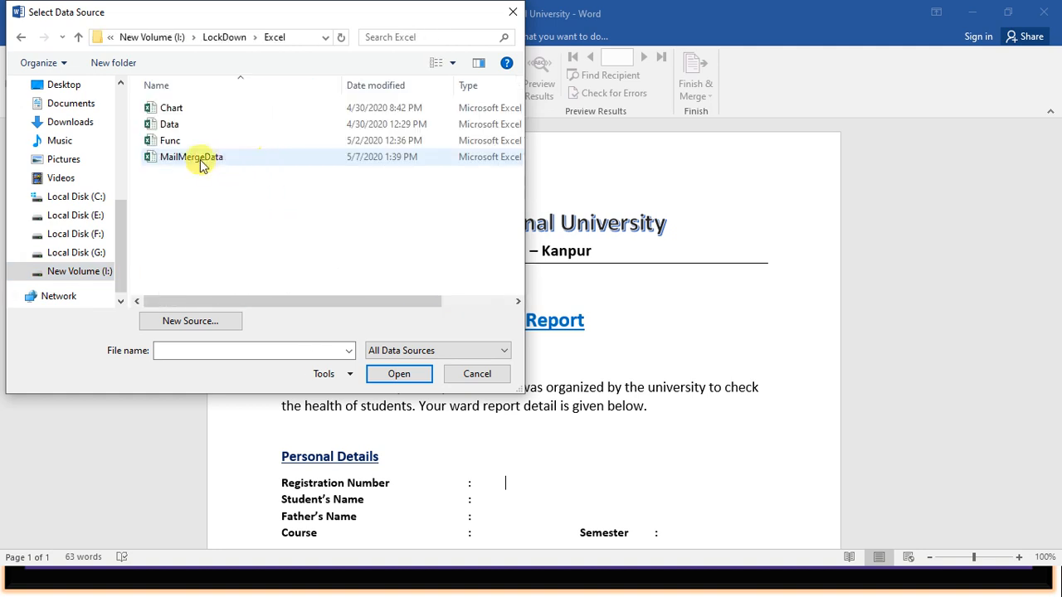
{"action": "left_click", "coordinate": [168, 159]}
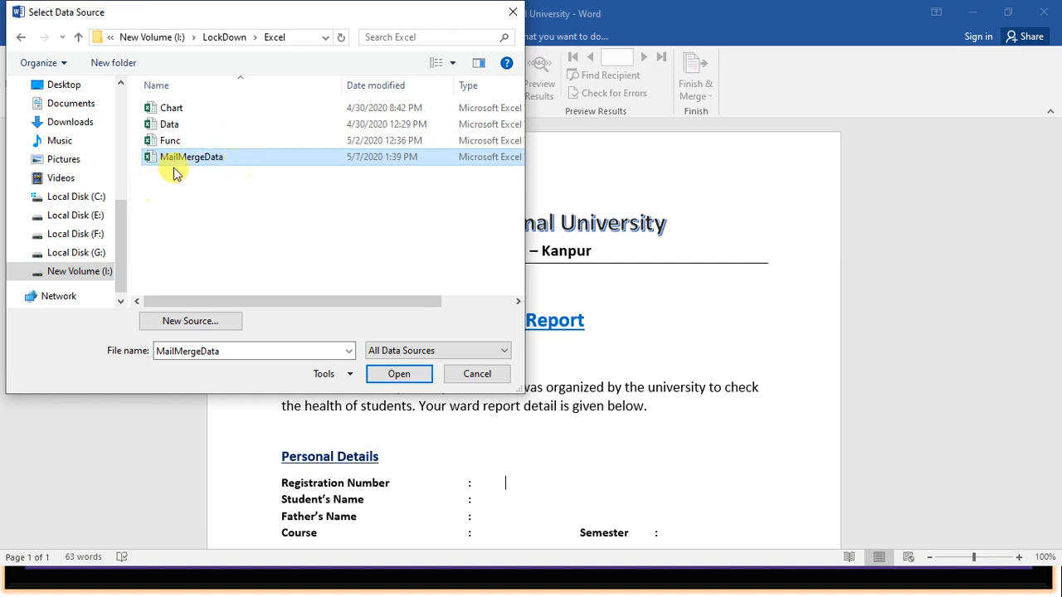
{"action": "left_click", "coordinate": [396, 375]}
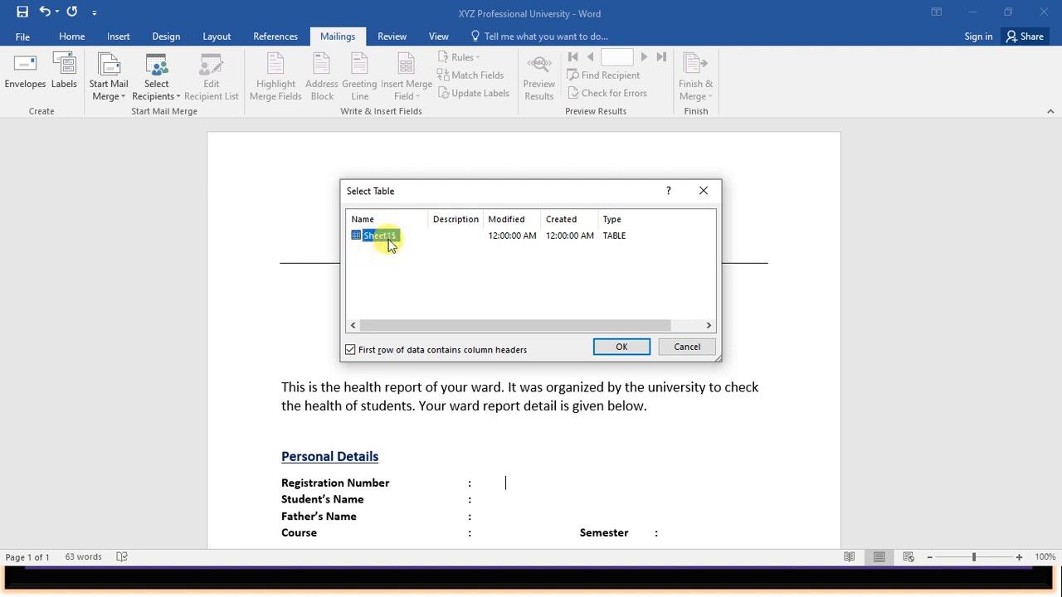
{"action": "left_click", "coordinate": [611, 349]}
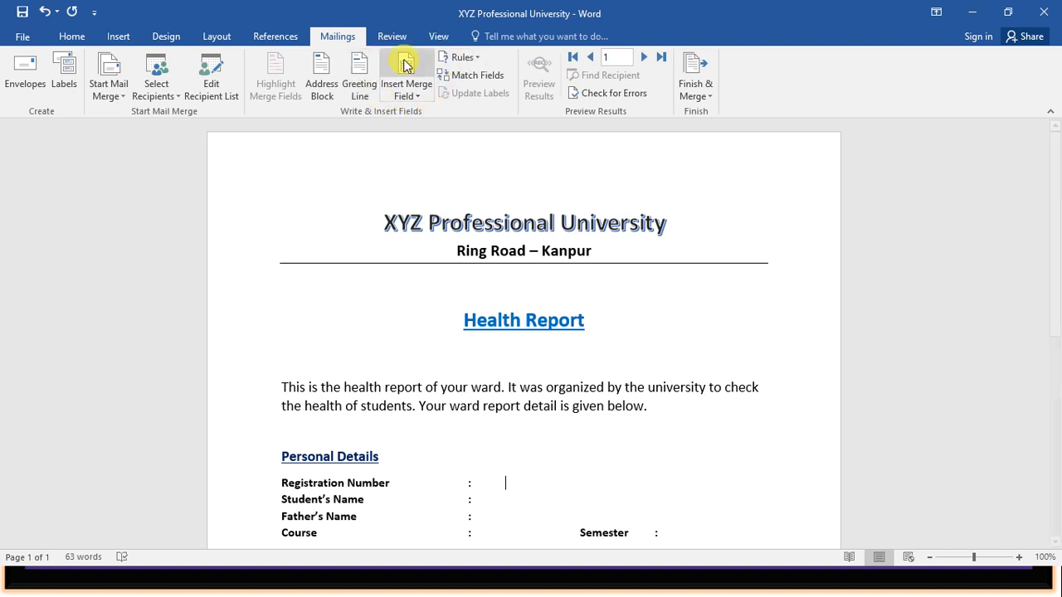
Insert the RegNo, Sname and Fname merge fields on the Registration Number, Student's Name and Father's Name lines
{"action": "left_click", "coordinate": [422, 93]}
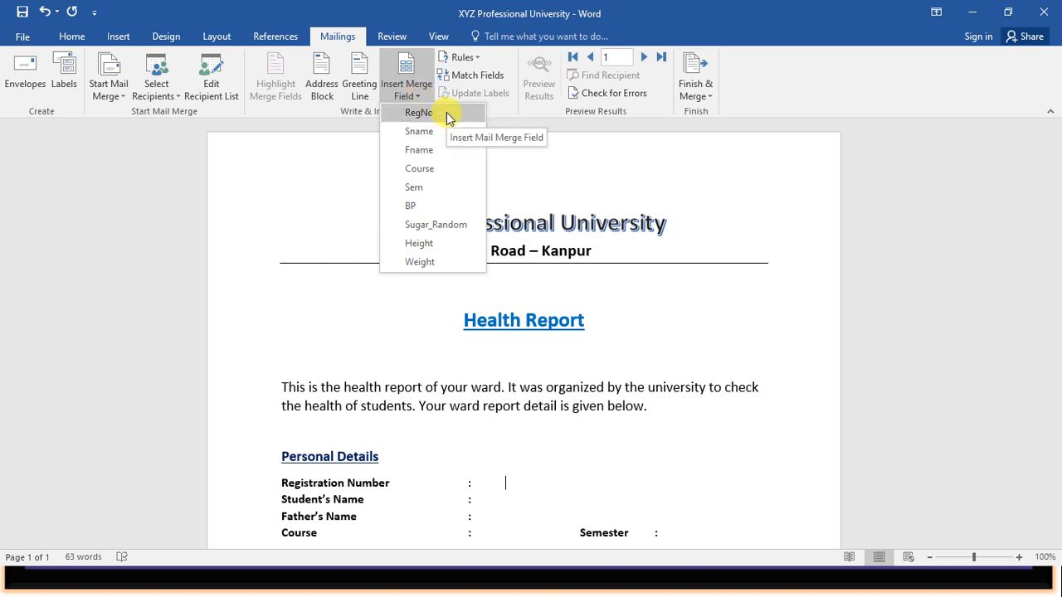
{"action": "left_click", "coordinate": [418, 112]}
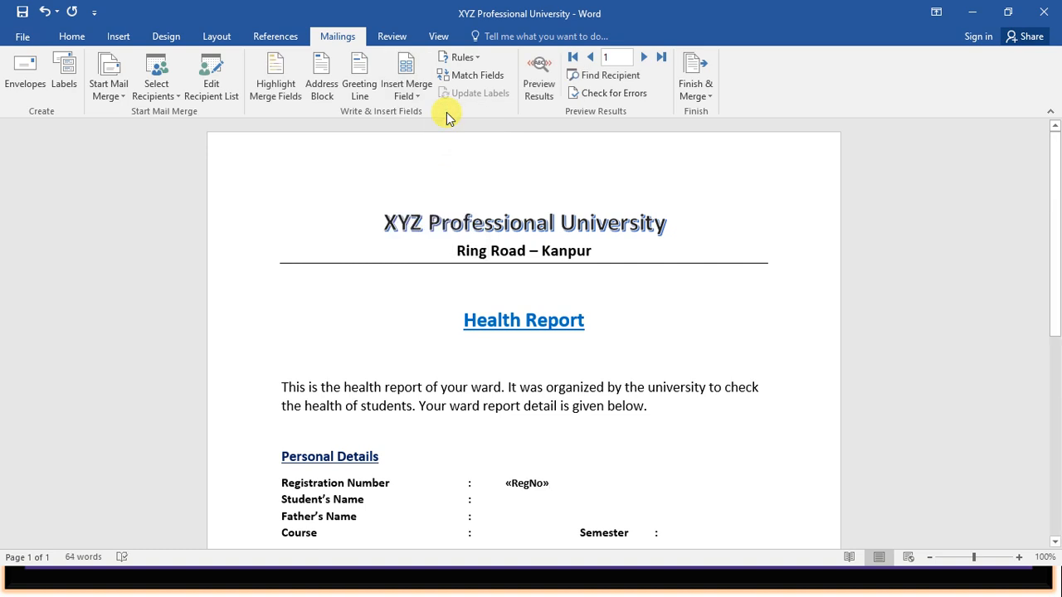
{"action": "key", "text": "Down"}
{"action": "key", "text": "Tab"}
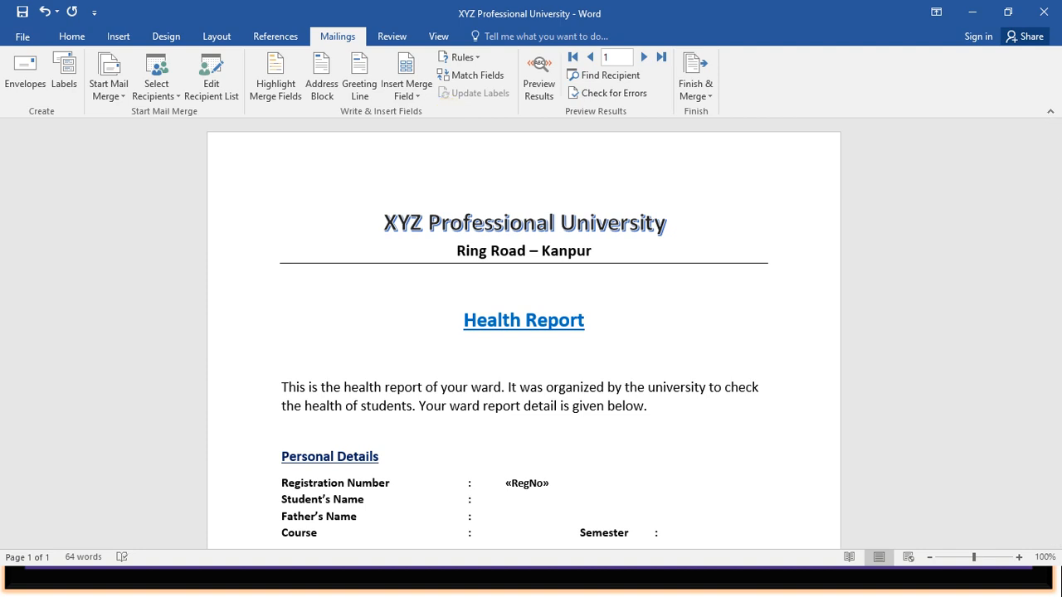
{"action": "left_click", "coordinate": [409, 94]}
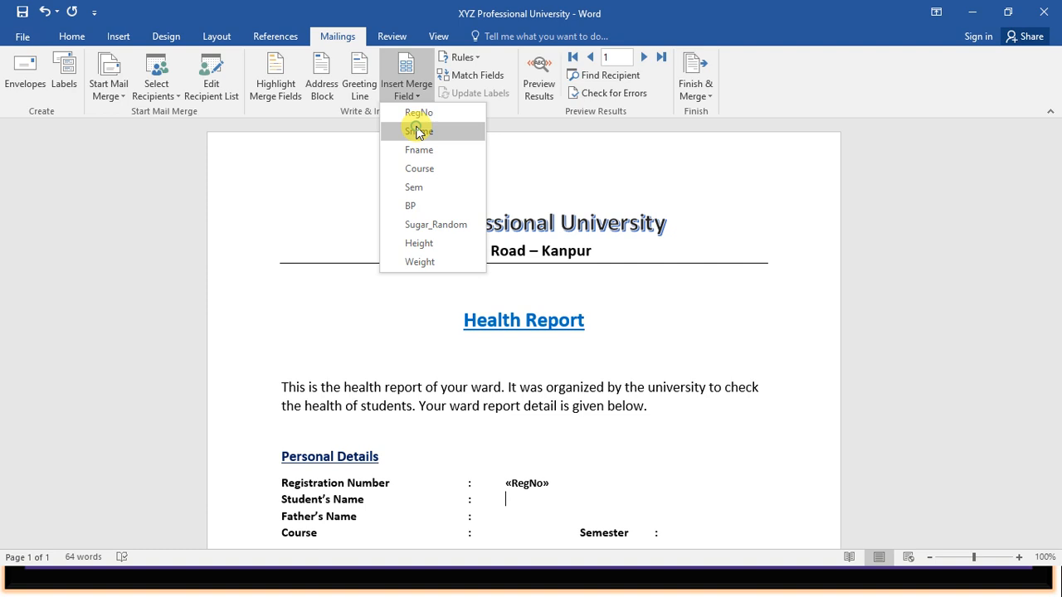
{"action": "left_click", "coordinate": [418, 131]}
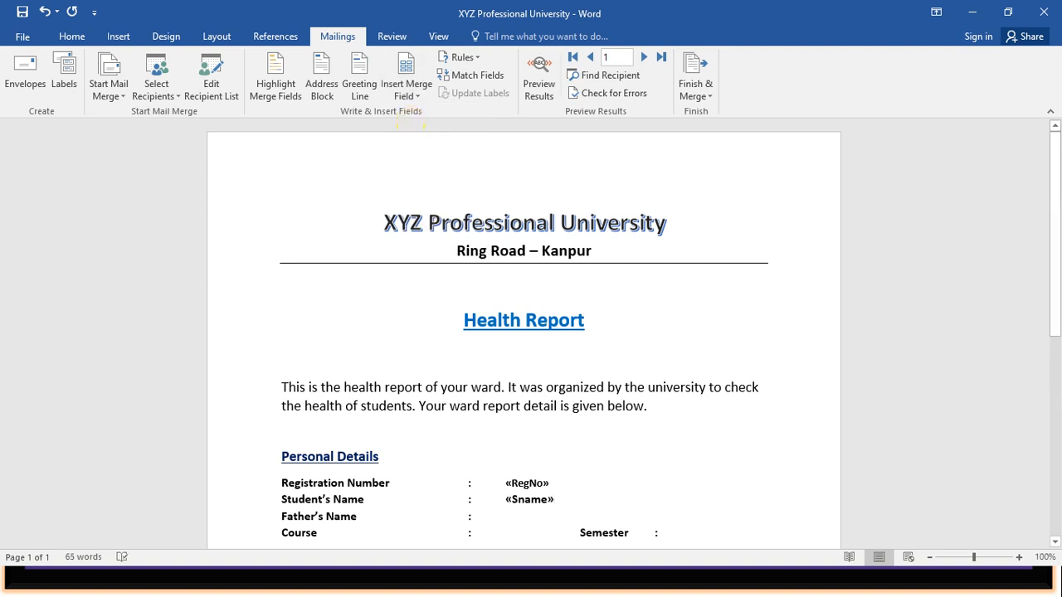
{"action": "left_click", "coordinate": [419, 94]}
{"action": "left_click", "coordinate": [421, 149]}
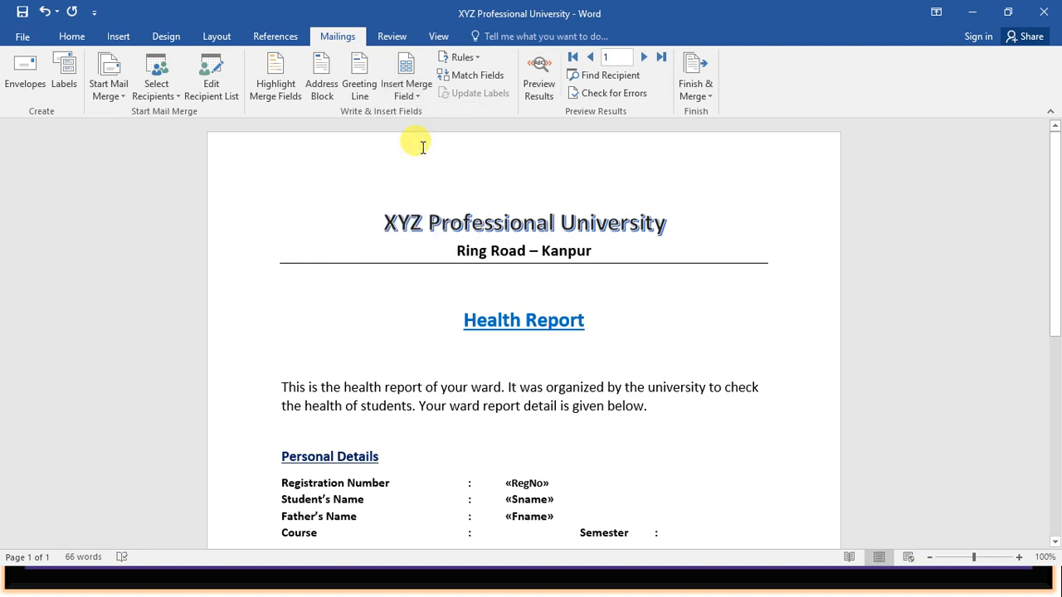
Insert the Course merge field on the Course line and remove the extra tab space before Semester
{"action": "left_click", "coordinate": [419, 95]}
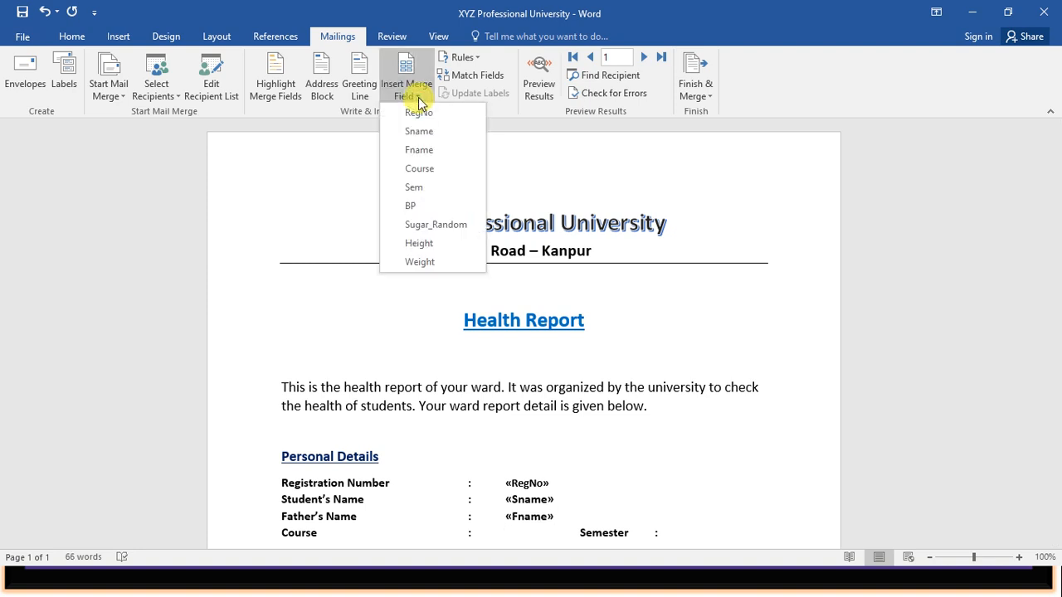
{"action": "left_click", "coordinate": [432, 166]}
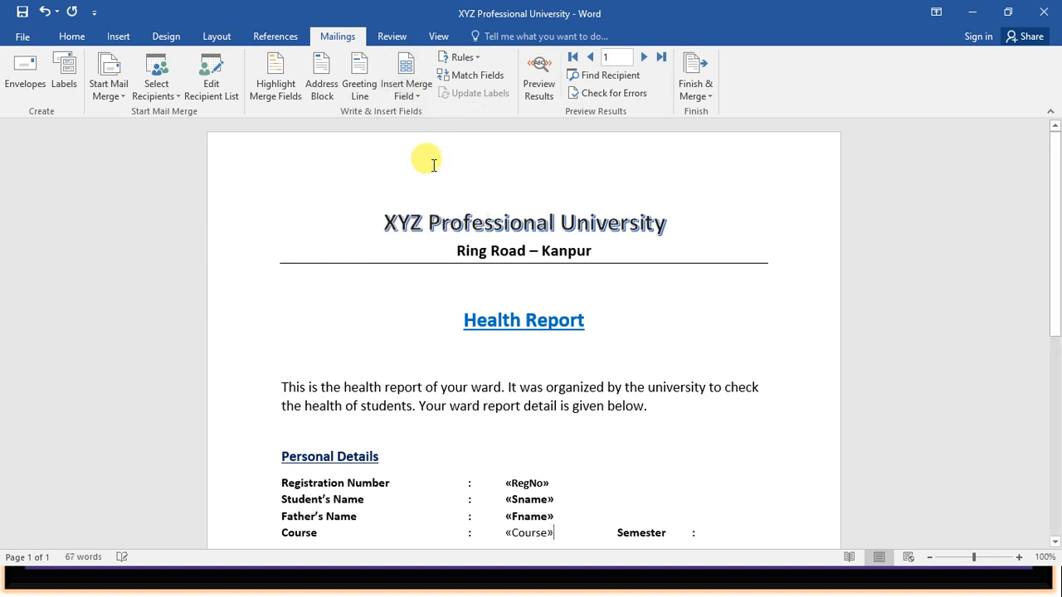
{"action": "key", "text": "Delete"}
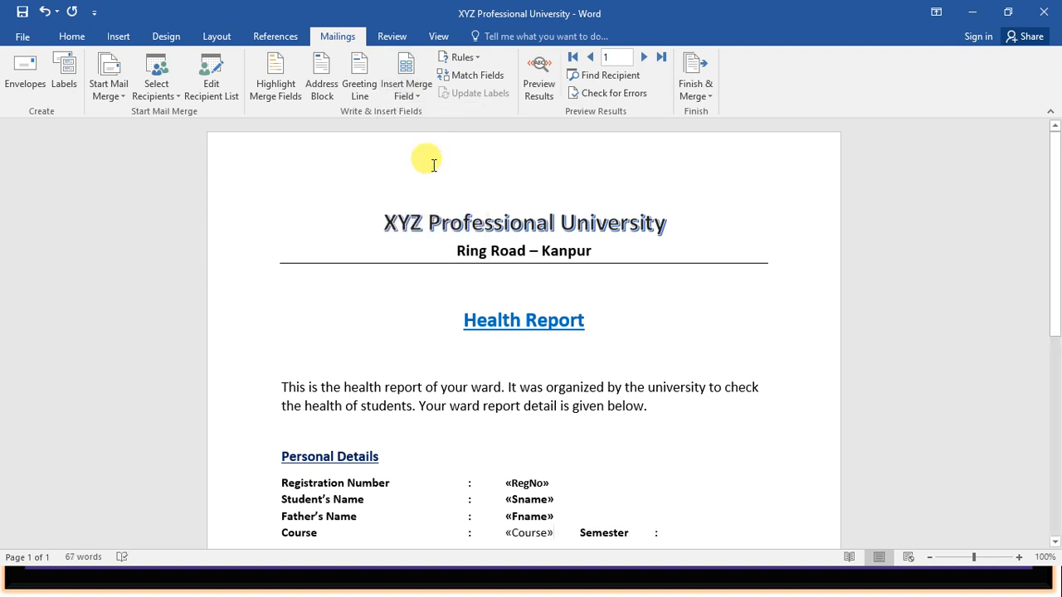
Make the Course merge field on the Course line bold
{"action": "key", "text": "shift+Left"}
{"action": "key", "text": "shift+Left"}
{"action": "key", "text": "shift+Left"}
{"action": "key", "text": "shift+Left"}
{"action": "key", "text": "shift+Left"}
{"action": "key", "text": "shift+Left"}
{"action": "key", "text": "shift+Left"}
{"action": "key", "text": "shift+Left"}
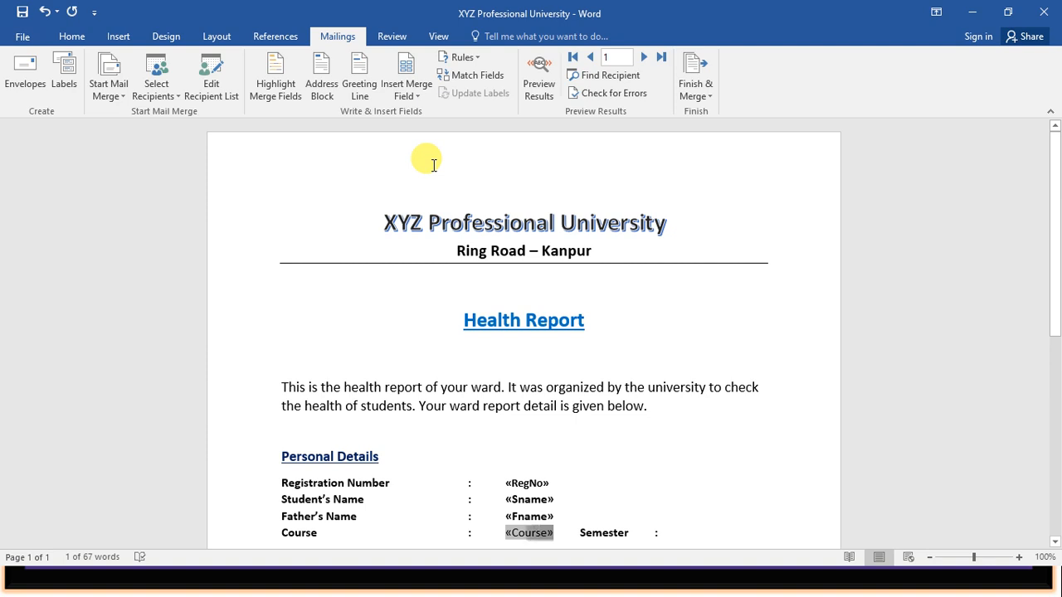
{"action": "key", "text": "shift+Left"}
{"action": "key", "text": "shift+Left"}
{"action": "key", "text": "ctrl+b"}
Insert the Sem merge field after the colon following Semester on the Course line
{"action": "key", "text": "Right"}
{"action": "key", "text": "Right"}
{"action": "key", "text": "Right"}
{"action": "key", "text": "Right"}
{"action": "key", "text": "Right"}
{"action": "key", "text": "Right"}
{"action": "key", "text": "Right"}
{"action": "key", "text": "Return"}
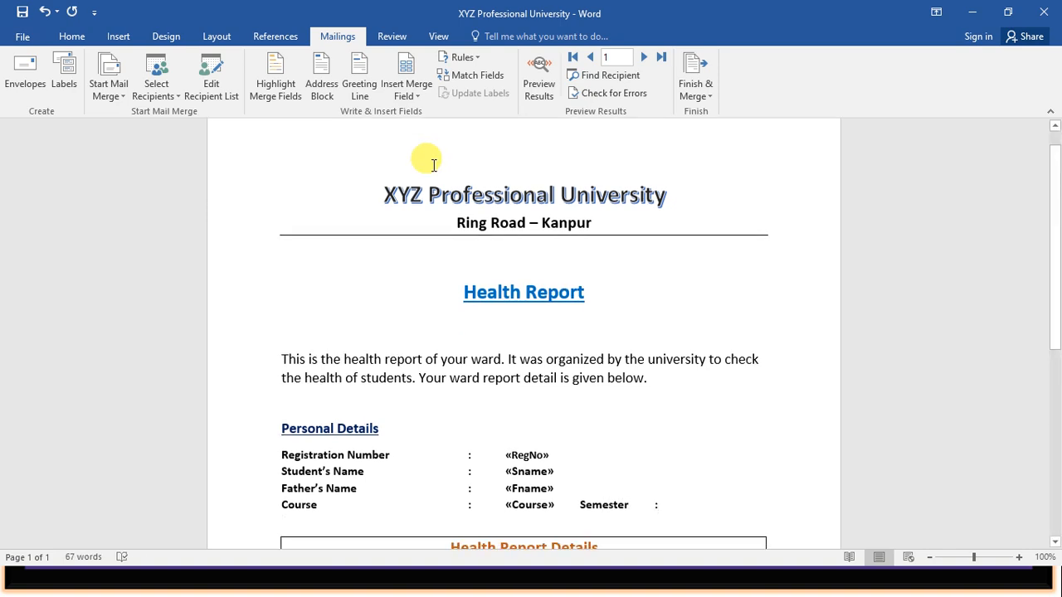
{"action": "left_click", "coordinate": [422, 95]}
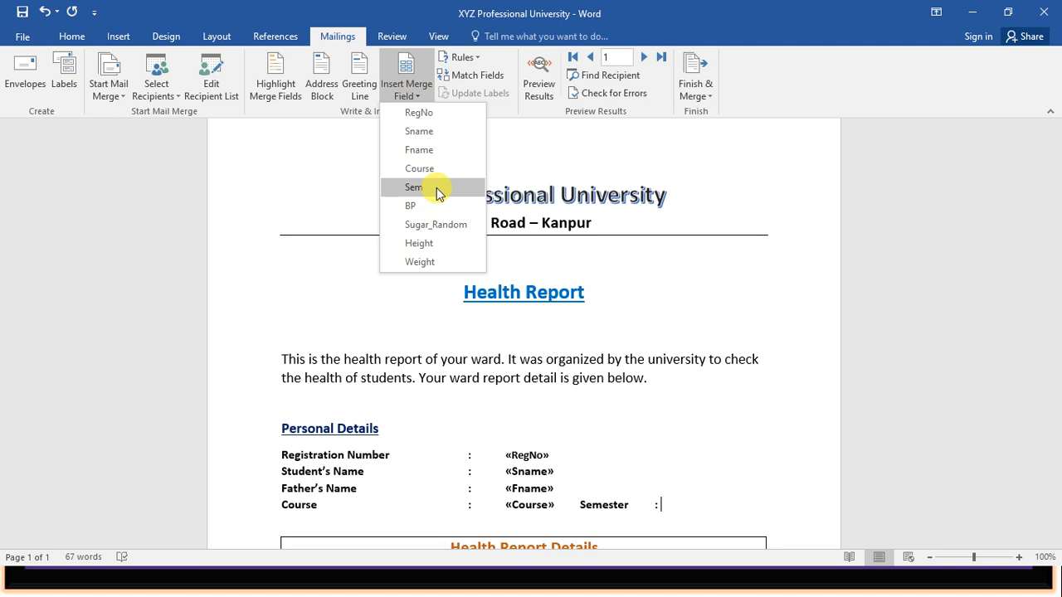
{"action": "left_click", "coordinate": [437, 190]}
Insert the BP and Sugar_Random merge fields in the Blood Pressure and Sugar cells of the Health Report Details table
{"action": "scroll", "coordinate": [407, 371], "scroll_direction": "down", "scroll_amount": 3}
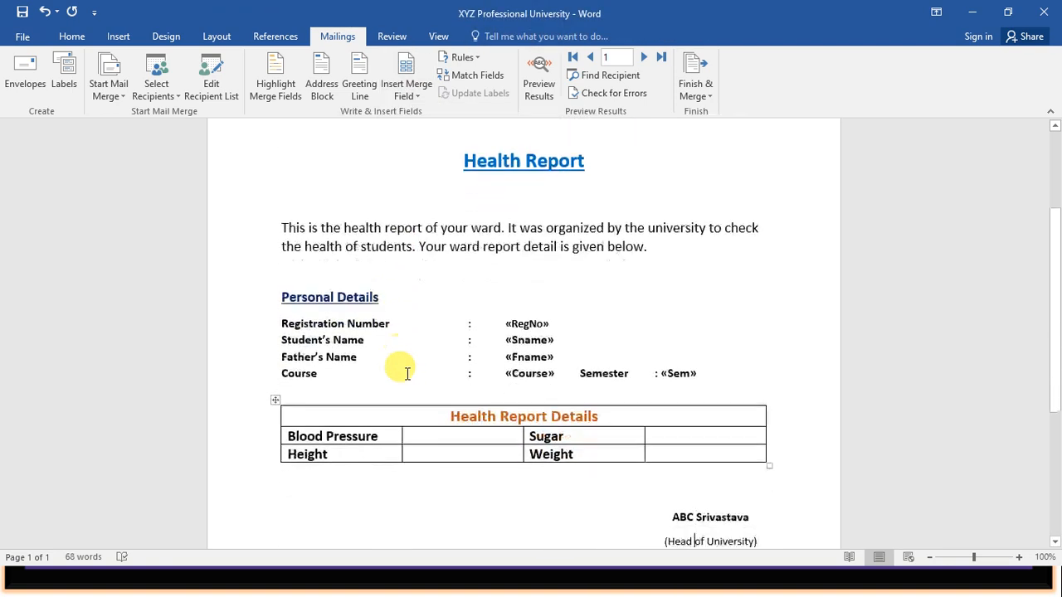
{"action": "left_click", "coordinate": [477, 431]}
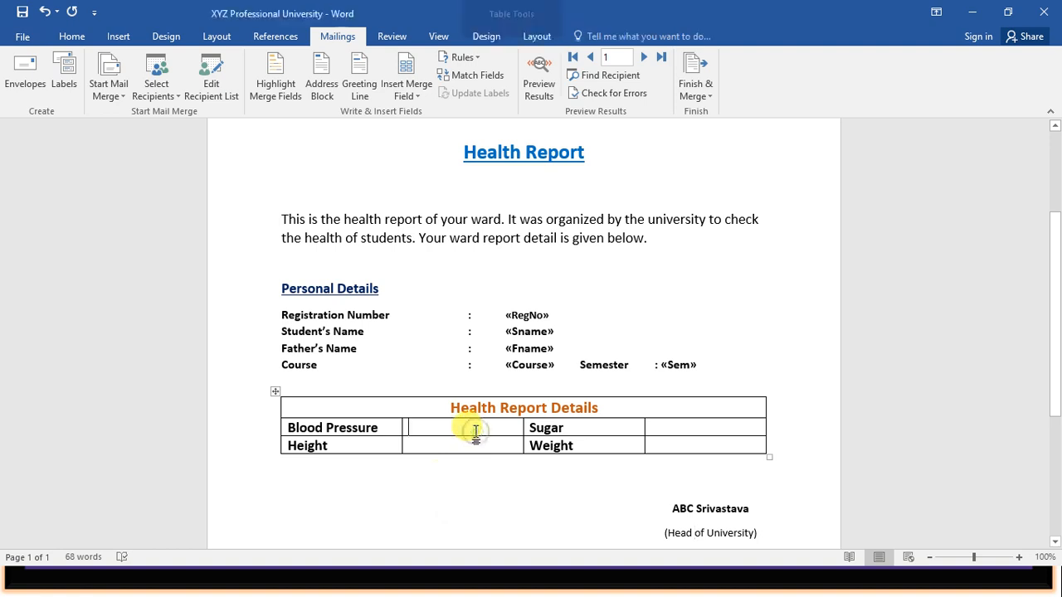
{"action": "left_click", "coordinate": [419, 97]}
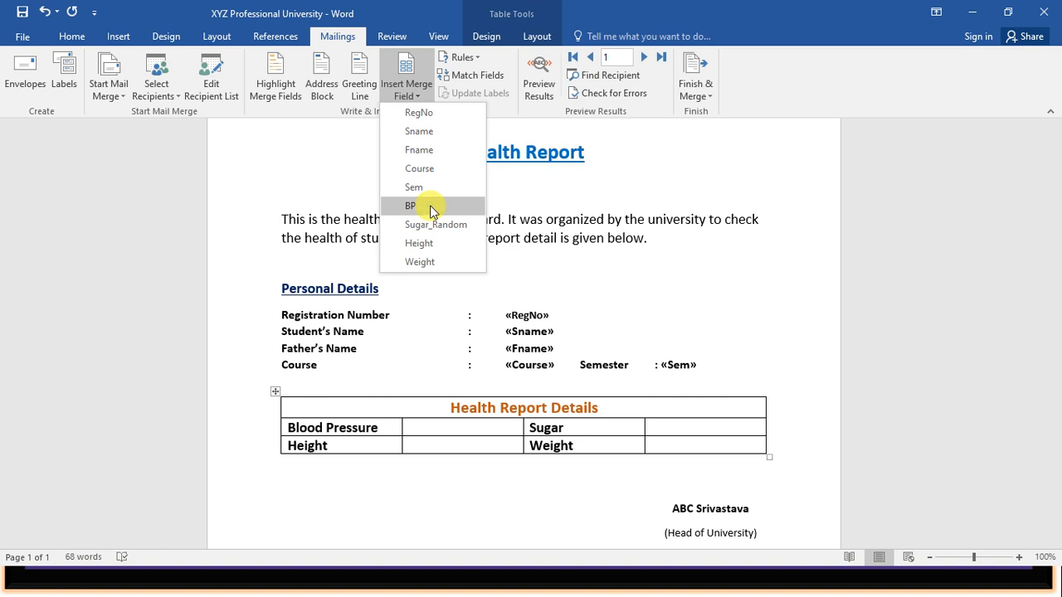
{"action": "left_click", "coordinate": [430, 207]}
{"action": "left_click", "coordinate": [652, 424]}
{"action": "left_click", "coordinate": [423, 98]}
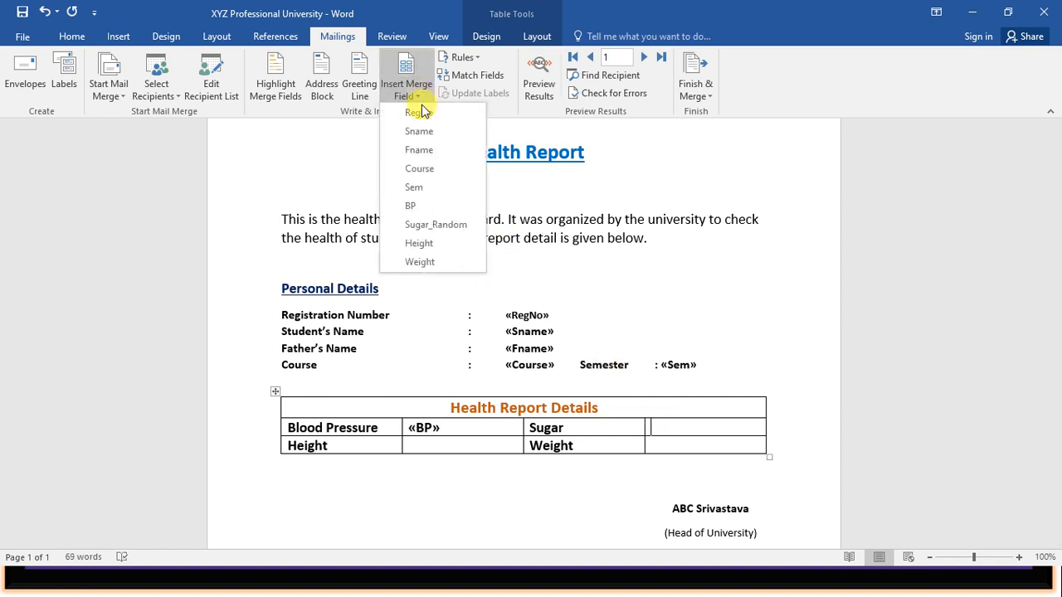
{"action": "left_click", "coordinate": [435, 226]}
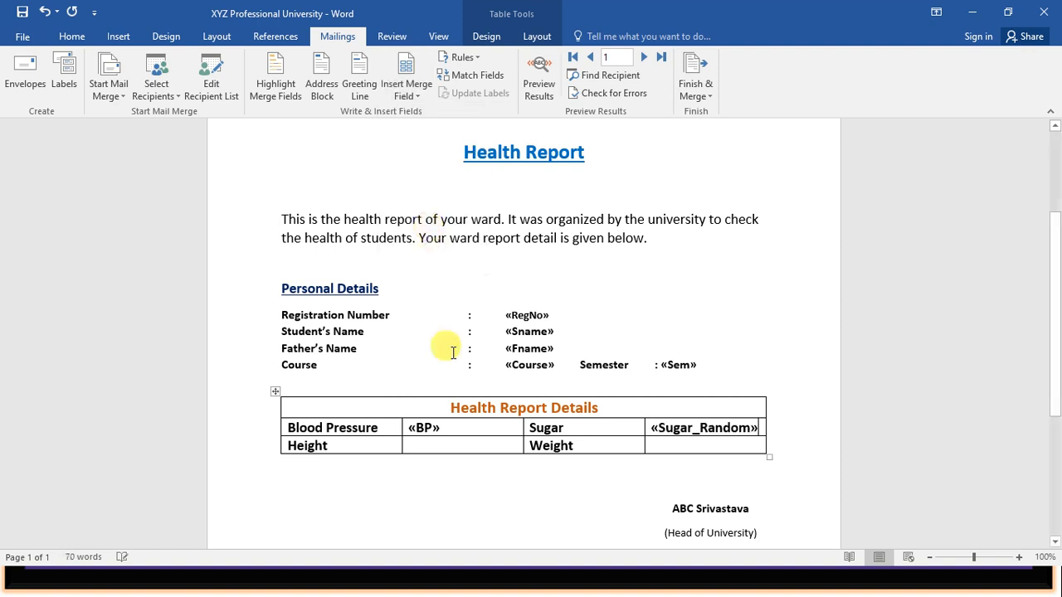
Insert the Height and Weight merge fields in the empty cells beside Height and Weight in the health report table
{"action": "left_click", "coordinate": [445, 442]}
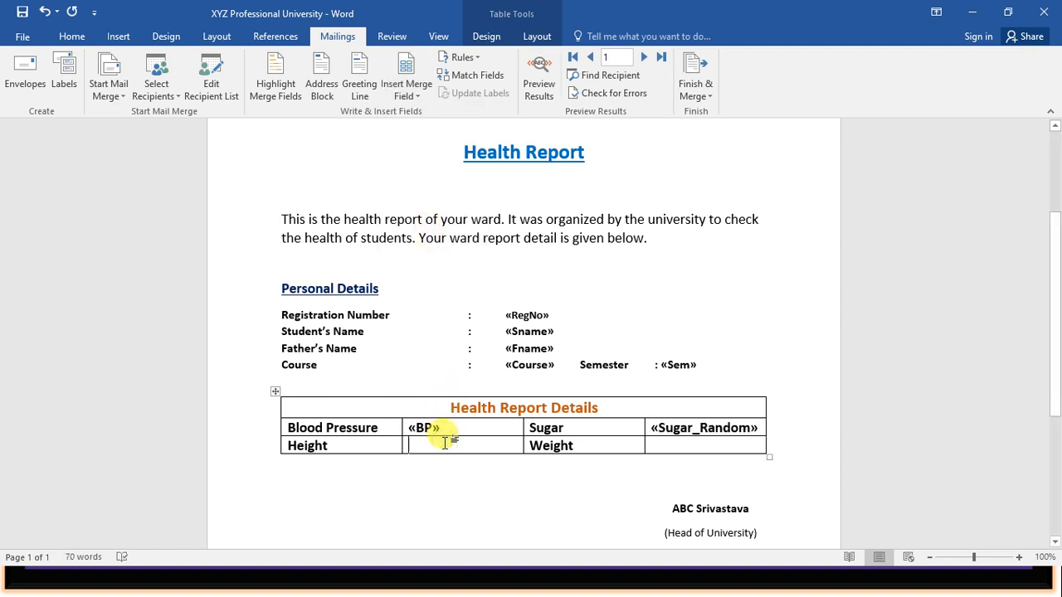
{"action": "left_click", "coordinate": [423, 97]}
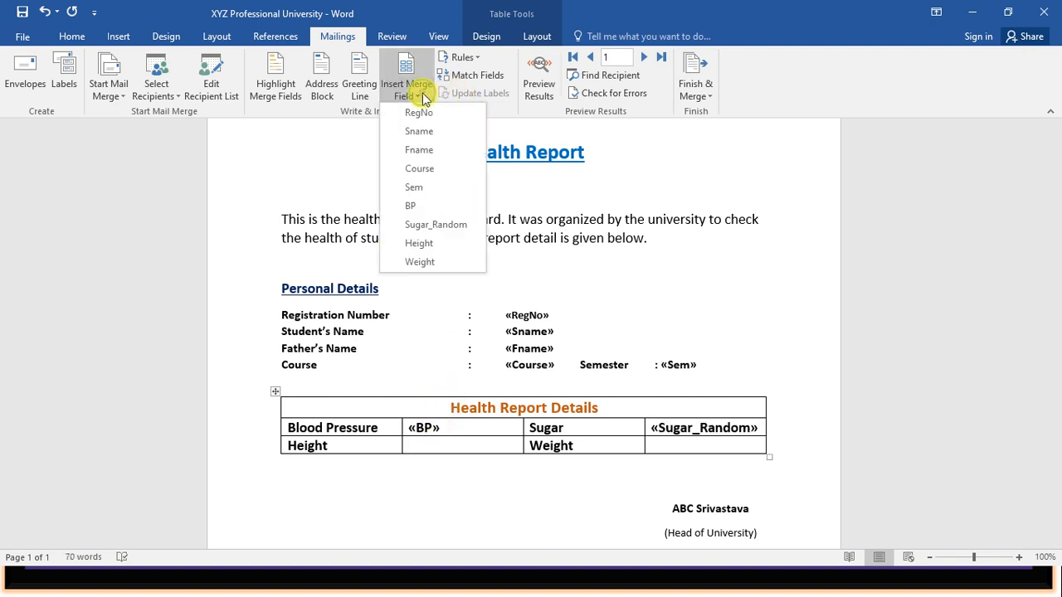
{"action": "left_click", "coordinate": [430, 243]}
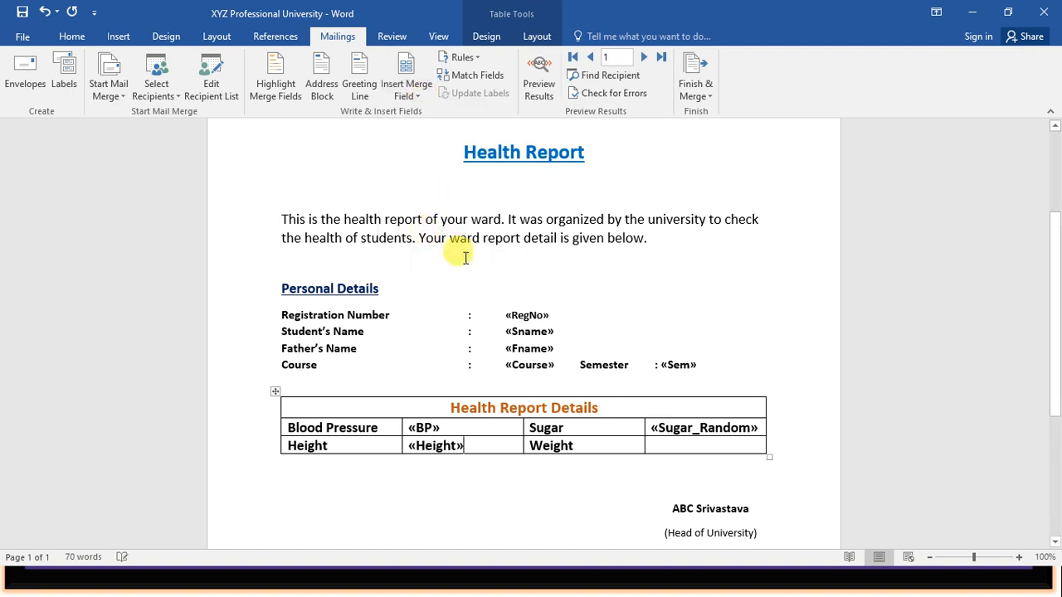
{"action": "left_click", "coordinate": [656, 445]}
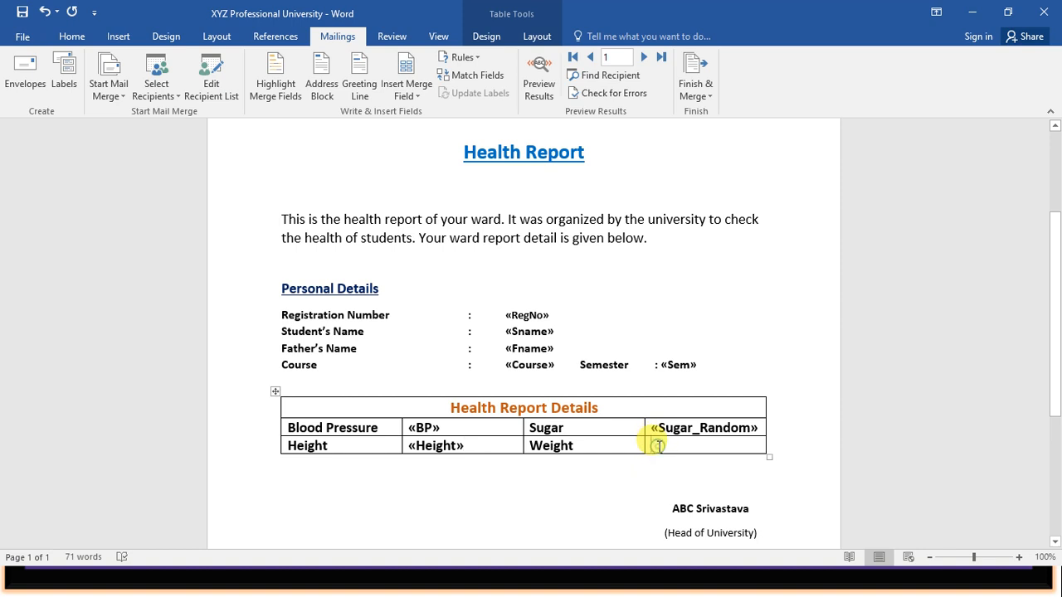
{"action": "left_click", "coordinate": [407, 94]}
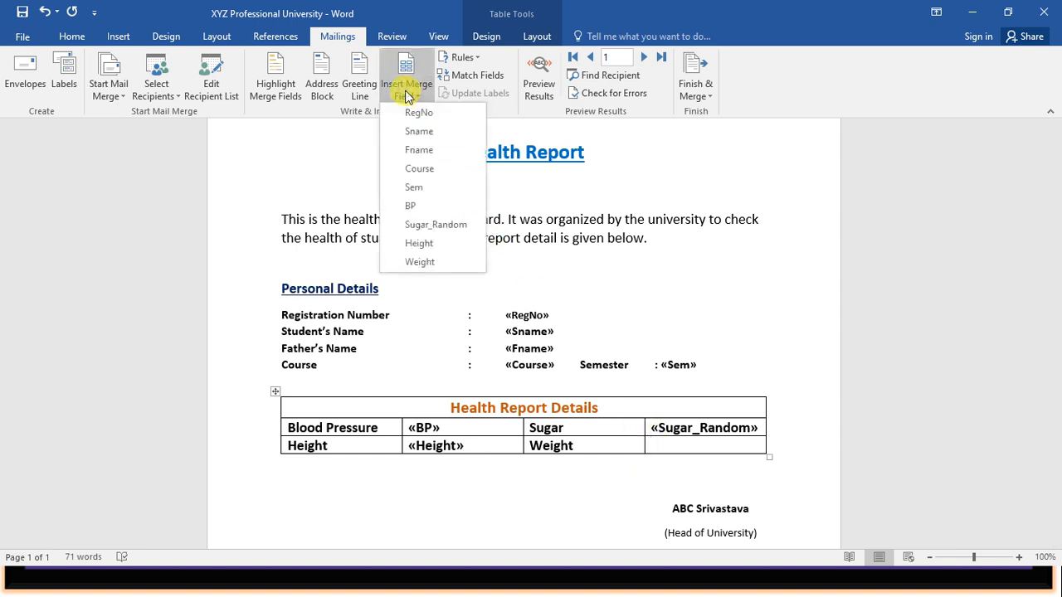
{"action": "left_click", "coordinate": [438, 262]}
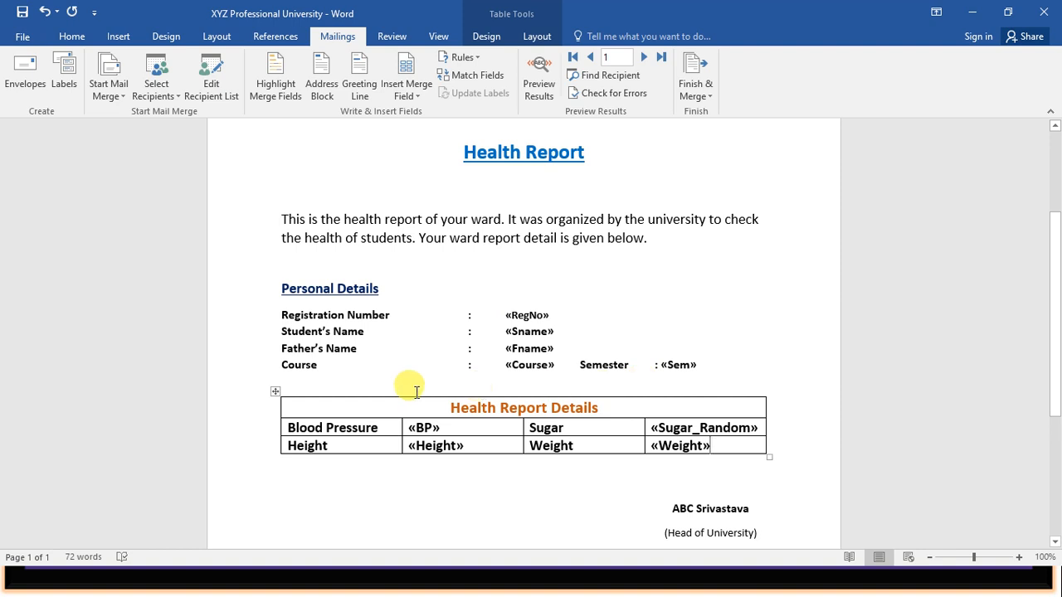
Finish the mail merge by merging all records into a new document of individual letters
{"action": "scroll", "coordinate": [415, 392], "scroll_direction": "up", "scroll_amount": 2}
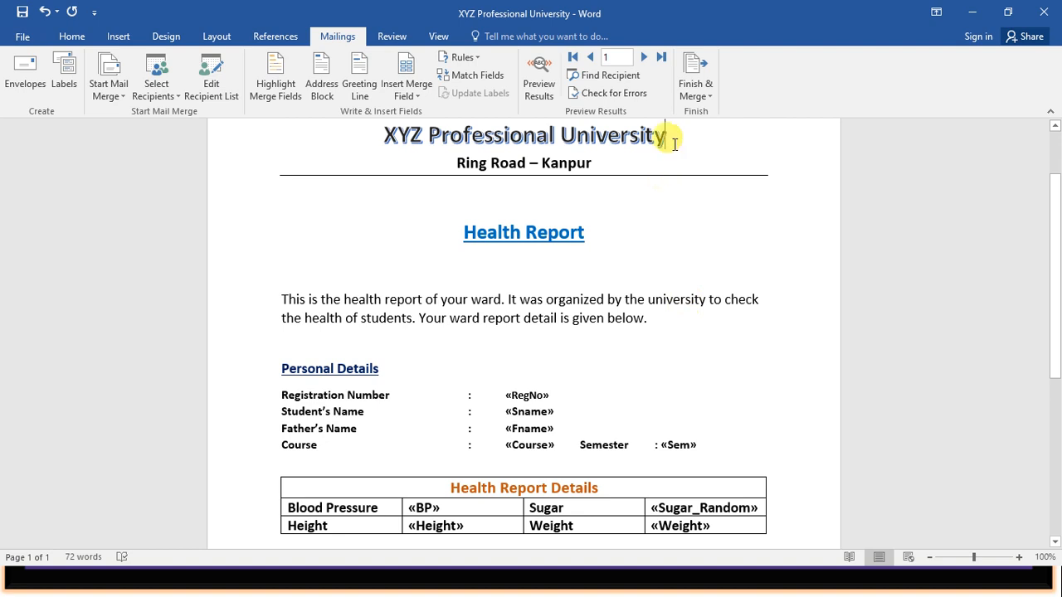
{"action": "left_click", "coordinate": [706, 96]}
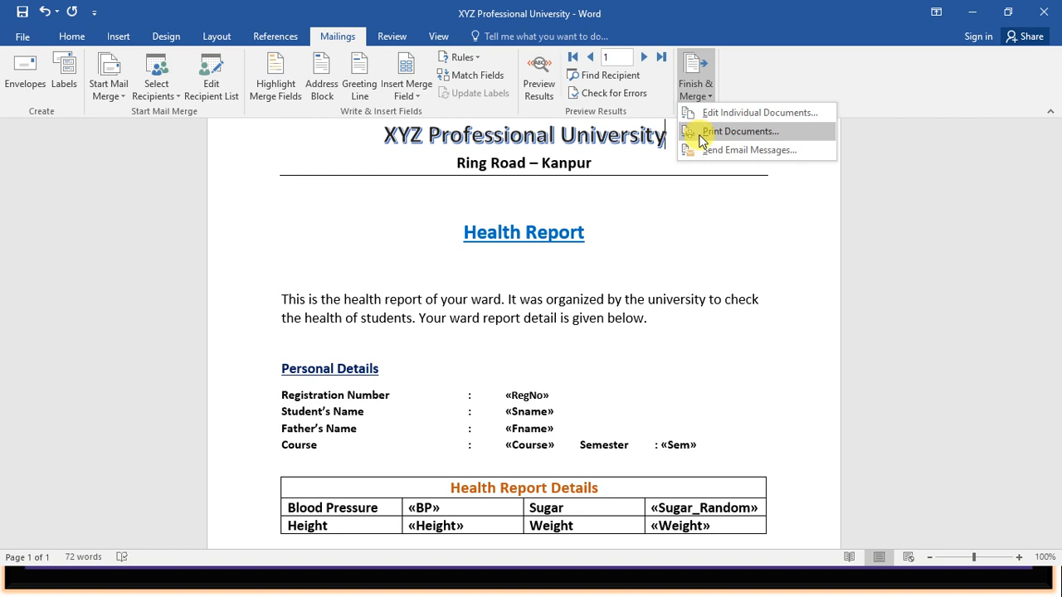
{"action": "left_click", "coordinate": [757, 116]}
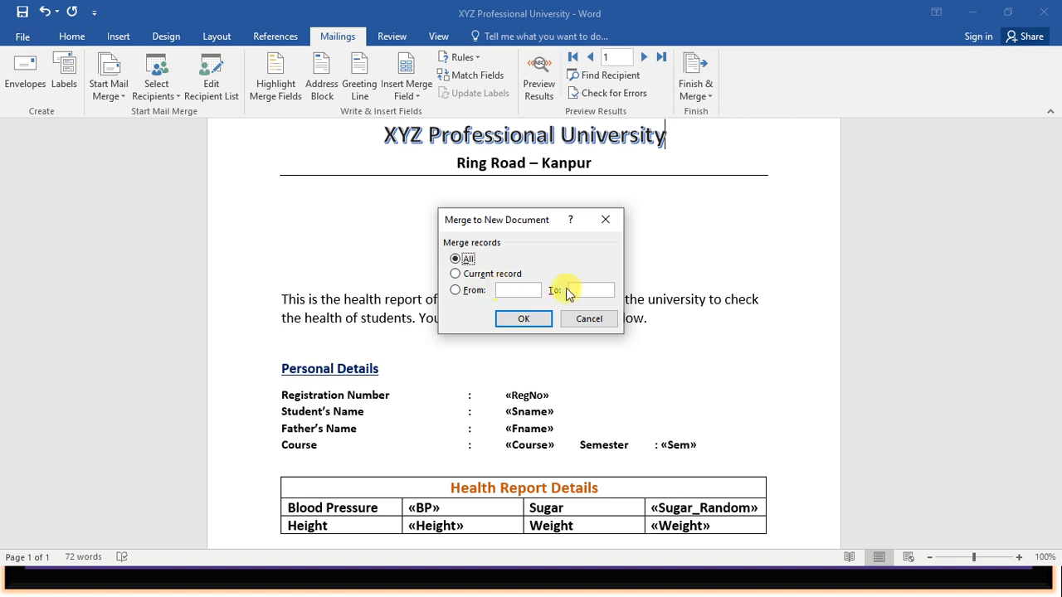
{"action": "left_click", "coordinate": [523, 320]}
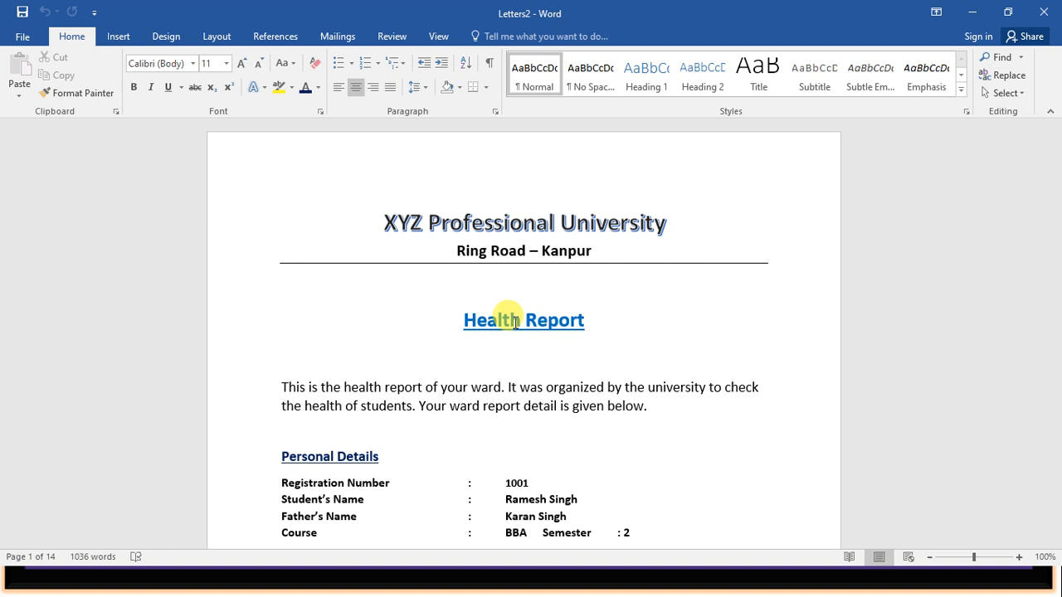
Examine the first merged letter, including its personal details and the health report table
{"action": "key", "text": "Down"}
{"action": "key", "text": "Down"}
{"action": "key", "text": "Down"}
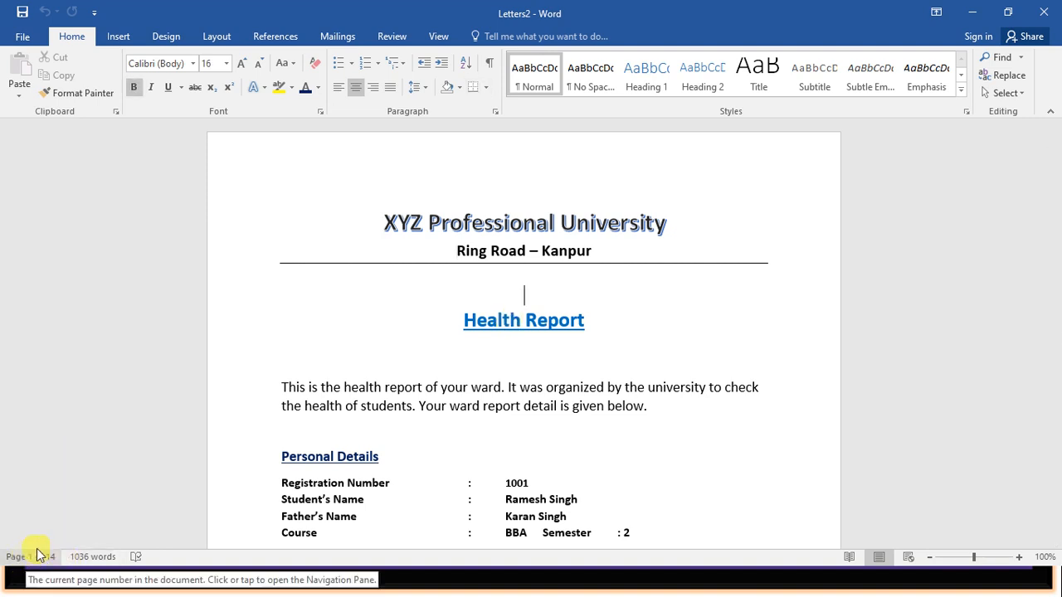
{"action": "key", "text": "Down"}
{"action": "key", "text": "Down"}
{"action": "key", "text": "Down"}
{"action": "key", "text": "Down"}
{"action": "key", "text": "Down"}
{"action": "key", "text": "Down"}
{"action": "key", "text": "Down"}
{"action": "key", "text": "Down"}
{"action": "key", "text": "Down"}
{"action": "key", "text": "Down"}
{"action": "key", "text": "Down"}
{"action": "key", "text": "Down"}
{"action": "key", "text": "Down"}
{"action": "key", "text": "Down"}
{"action": "key", "text": "Down"}
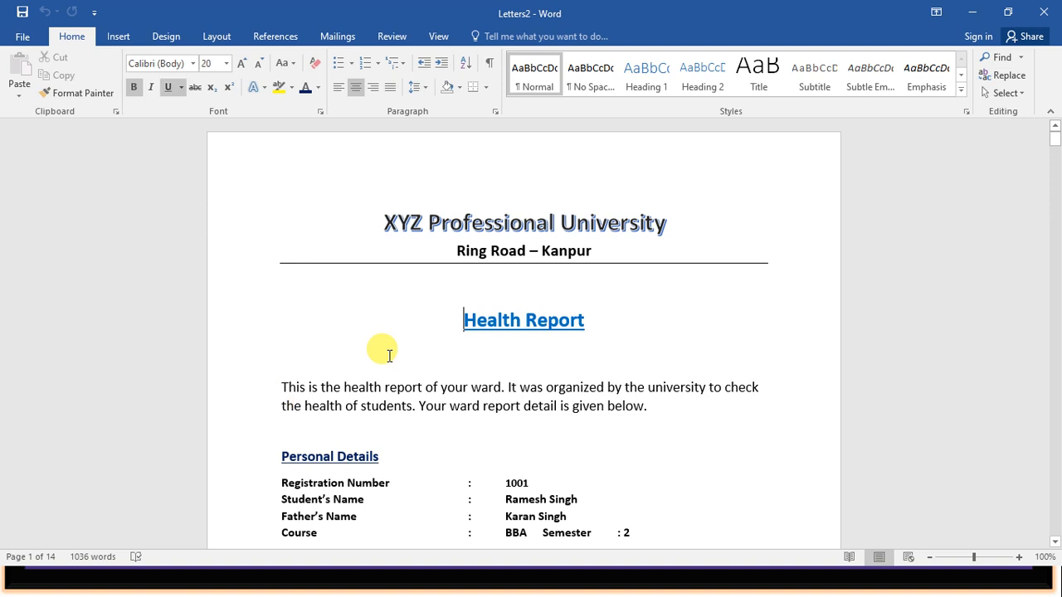
{"action": "key", "text": "Down"}
{"action": "key", "text": "Down"}
{"action": "key", "text": "Down"}
{"action": "key", "text": "Down"}
{"action": "key", "text": "Down"}
{"action": "key", "text": "Down"}
{"action": "key", "text": "Down"}
{"action": "key", "text": "Down"}
{"action": "key", "text": "Down"}
{"action": "key", "text": "Down"}
{"action": "key", "text": "Down"}
{"action": "key", "text": "Down"}
{"action": "key", "text": "Down"}
{"action": "key", "text": "Down"}
{"action": "key", "text": "Down"}
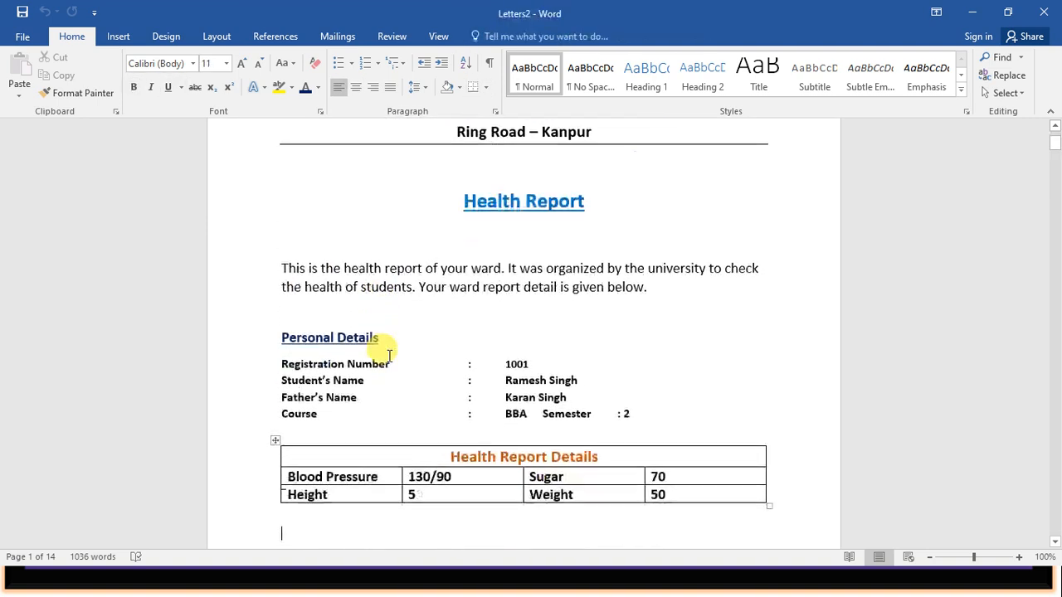
{"action": "key", "text": "Up"}
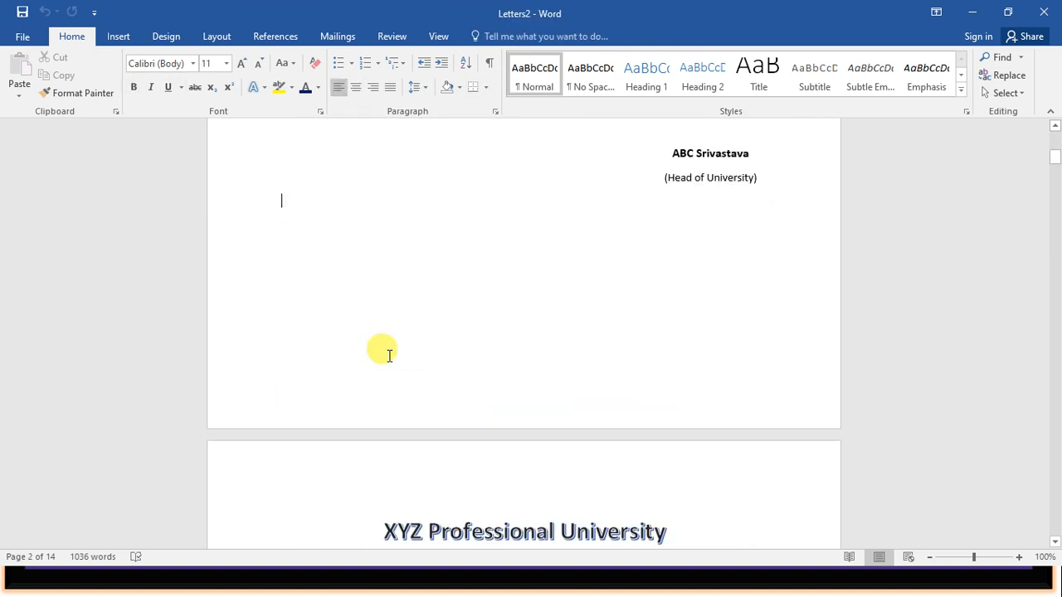
{"action": "key", "text": "Up"}
{"action": "key", "text": "Up"}
{"action": "key", "text": "Up"}
{"action": "key", "text": "Up"}
{"action": "key", "text": "Up"}
{"action": "key", "text": "Up"}
{"action": "key", "text": "Up"}
{"action": "key", "text": "Up"}
{"action": "key", "text": "Up"}
{"action": "key", "text": "Up"}
{"action": "key", "text": "Up"}
{"action": "key", "text": "Up"}
{"action": "key", "text": "Up"}
{"action": "key", "text": "Up"}
{"action": "key", "text": "Up"}
{"action": "key", "text": "Up"}
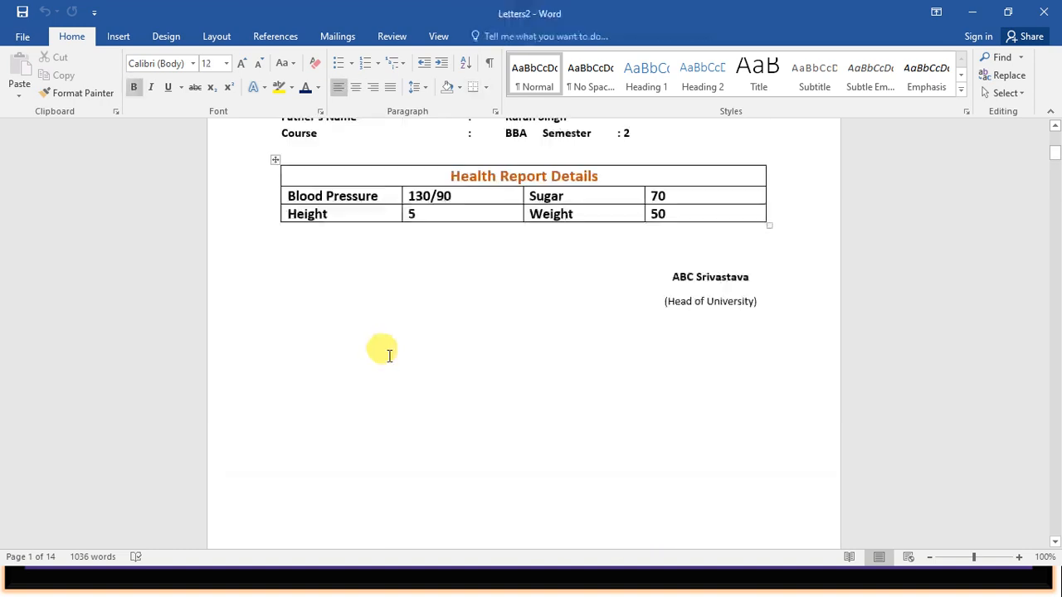
{"action": "key", "text": "Up"}
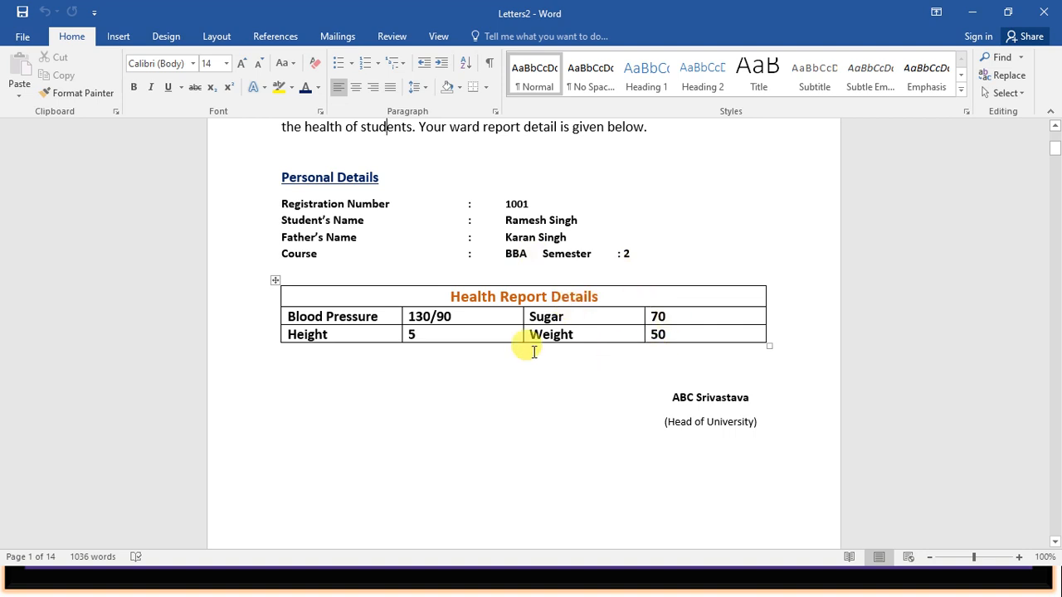
Review the merged letters following the first one in order, examining each student's personal details and Health Report Details table
{"action": "key", "text": "Down"}
{"action": "key", "text": "Down"}
{"action": "key", "text": "Down"}
{"action": "key", "text": "Down"}
{"action": "key", "text": "Down"}
{"action": "key", "text": "Down"}
{"action": "key", "text": "Down"}
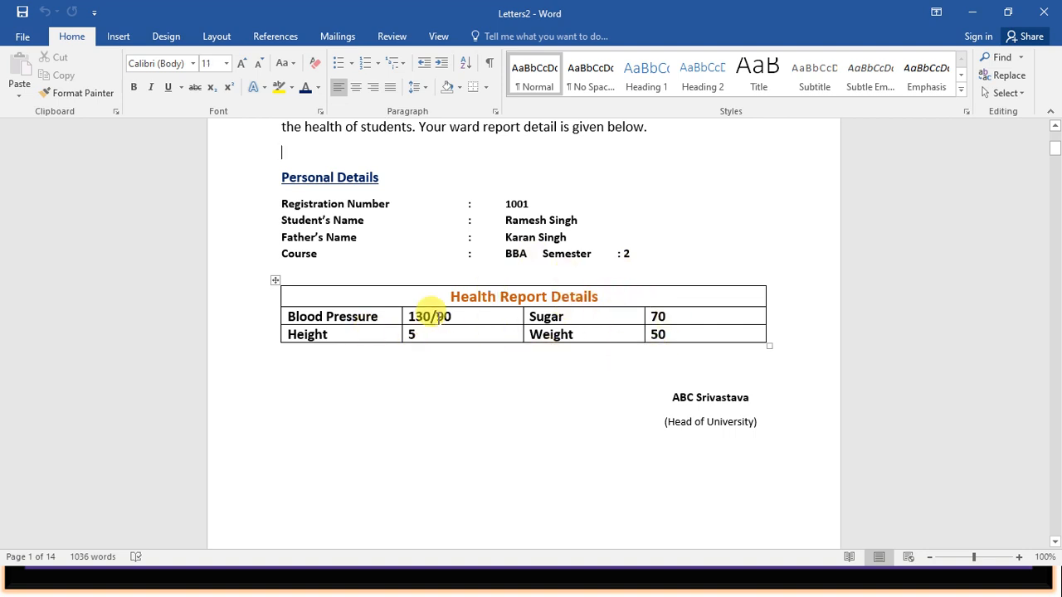
{"action": "key", "text": "Down"}
{"action": "key", "text": "Down"}
{"action": "key", "text": "Down"}
{"action": "key", "text": "Down"}
{"action": "key", "text": "Down"}
{"action": "key", "text": "Down"}
{"action": "key", "text": "Down"}
{"action": "key", "text": "Down"}
{"action": "key", "text": "Down"}
{"action": "key", "text": "Down"}
{"action": "key", "text": "Down"}
{"action": "key", "text": "Down"}
{"action": "key", "text": "Down"}
{"action": "key", "text": "Down"}
{"action": "key", "text": "Down"}
{"action": "key", "text": "Down"}
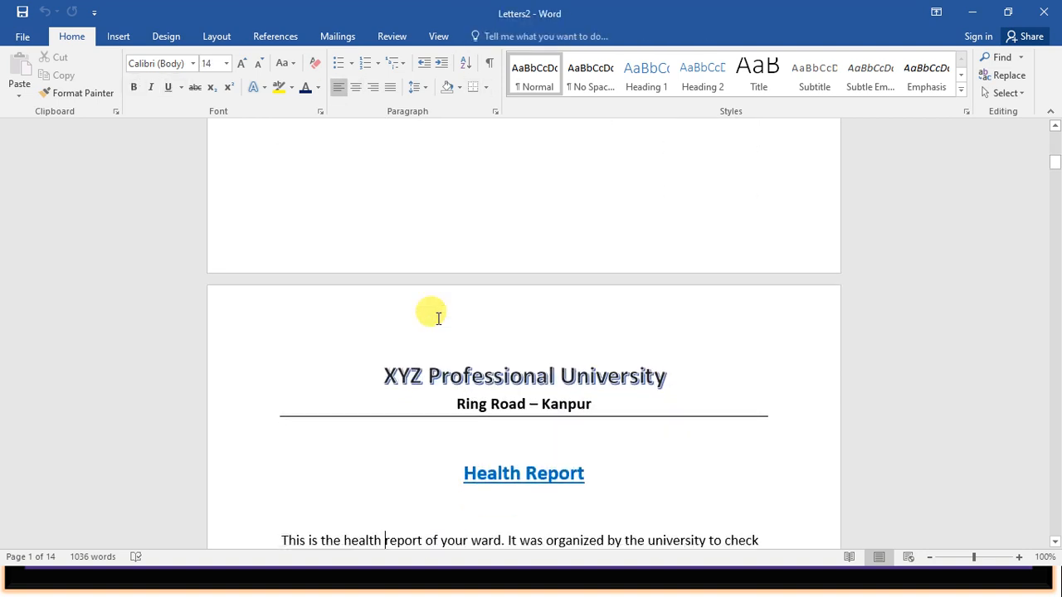
{"action": "key", "text": "Down"}
{"action": "key", "text": "Down"}
{"action": "key", "text": "Down"}
{"action": "key", "text": "Down"}
{"action": "key", "text": "Down"}
{"action": "key", "text": "Down"}
{"action": "key", "text": "Down"}
{"action": "key", "text": "Down"}
{"action": "key", "text": "Down"}
{"action": "key", "text": "Down"}
{"action": "key", "text": "Down"}
{"action": "key", "text": "Down"}
{"action": "key", "text": "Down"}
{"action": "key", "text": "Down"}
{"action": "key", "text": "Down"}
{"action": "key", "text": "Down"}
{"action": "key", "text": "Down"}
{"action": "key", "text": "Down"}
{"action": "key", "text": "Down"}
{"action": "key", "text": "Down"}
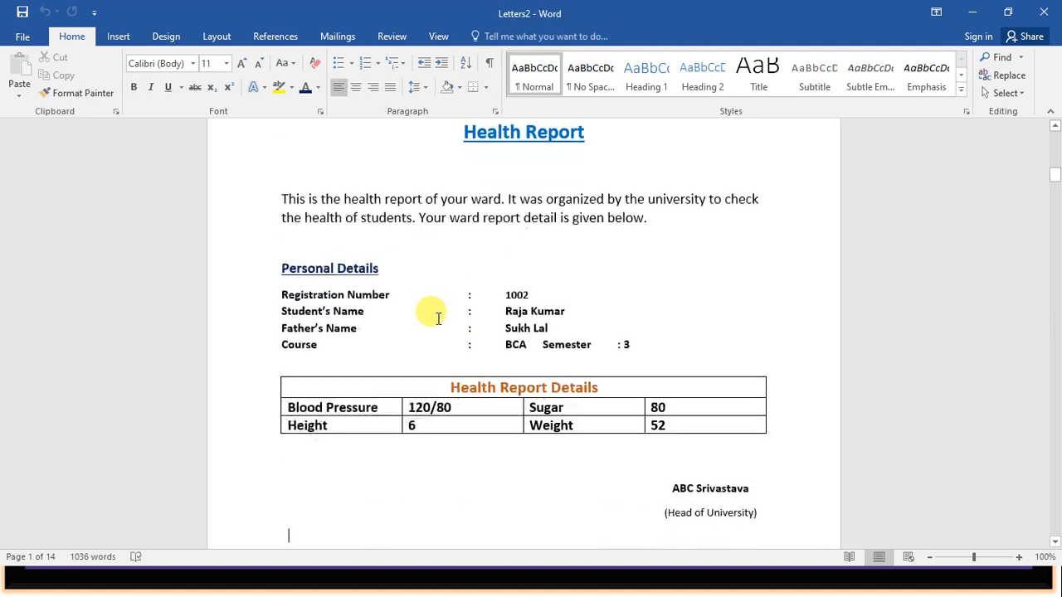
{"action": "key", "text": "Down"}
{"action": "key", "text": "Down"}
{"action": "key", "text": "Down"}
{"action": "key", "text": "Down"}
{"action": "key", "text": "Down"}
{"action": "key", "text": "Down"}
{"action": "key", "text": "Down"}
{"action": "key", "text": "Down"}
{"action": "key", "text": "Down"}
{"action": "key", "text": "Down"}
{"action": "key", "text": "Down"}
{"action": "key", "text": "Down"}
{"action": "key", "text": "Down"}
{"action": "key", "text": "Down"}
{"action": "key", "text": "Down"}
{"action": "key", "text": "Down"}
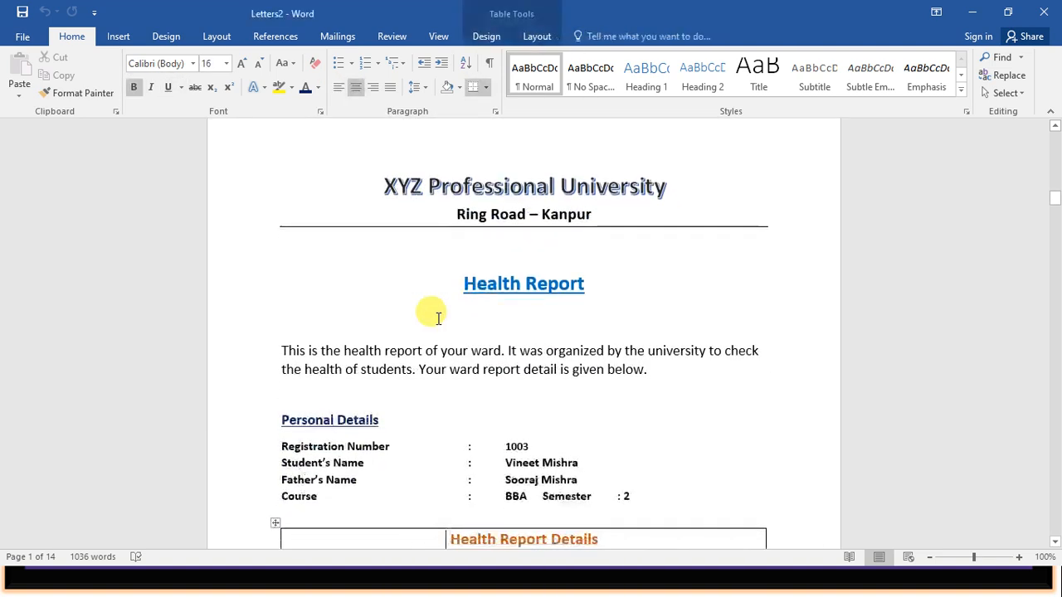
{"action": "key", "text": "Down"}
{"action": "key", "text": "Down"}
{"action": "key", "text": "Down"}
{"action": "key", "text": "Down"}
{"action": "key", "text": "Down"}
{"action": "key", "text": "Down"}
{"action": "key", "text": "Down"}
{"action": "key", "text": "Down"}
{"action": "key", "text": "Down"}
{"action": "key", "text": "Down"}
{"action": "key", "text": "Down"}
{"action": "key", "text": "Down"}
{"action": "key", "text": "Down"}
{"action": "key", "text": "Down"}
{"action": "key", "text": "Down"}
{"action": "key", "text": "Down"}
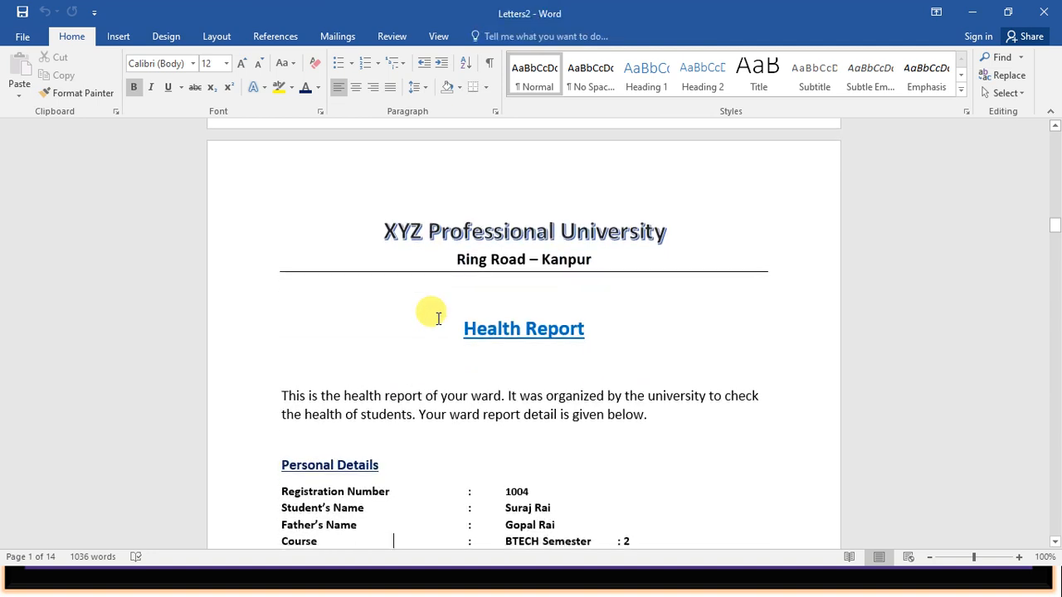
{"action": "key", "text": "Down"}
{"action": "key", "text": "Down"}
{"action": "key", "text": "Down"}
{"action": "key", "text": "Down"}
{"action": "key", "text": "Down"}
{"action": "key", "text": "Down"}
{"action": "key", "text": "Down"}
{"action": "key", "text": "Down"}
{"action": "key", "text": "Down"}
{"action": "key", "text": "Down"}
{"action": "key", "text": "Down"}
{"action": "key", "text": "Down"}
{"action": "key", "text": "Down"}
{"action": "key", "text": "Down"}
{"action": "key", "text": "Down"}
{"action": "key", "text": "Down"}
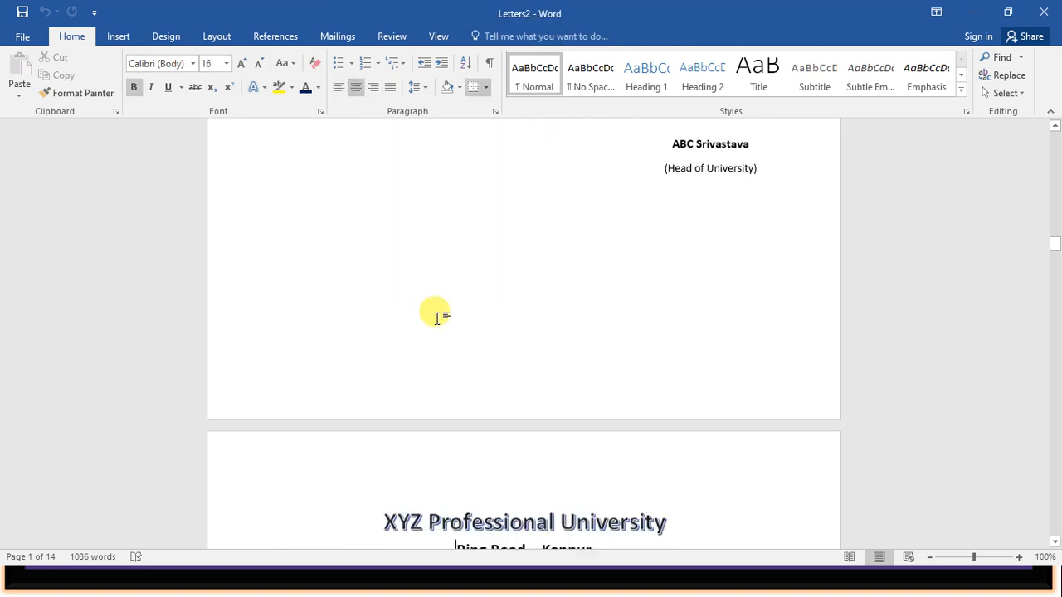
{"action": "key", "text": "Down"}
{"action": "key", "text": "Down"}
{"action": "key", "text": "Down"}
{"action": "key", "text": "Down"}
{"action": "key", "text": "Down"}
{"action": "key", "text": "Down"}
{"action": "key", "text": "Down"}
{"action": "key", "text": "Down"}
{"action": "key", "text": "Down"}
{"action": "key", "text": "Down"}
{"action": "key", "text": "Down"}
{"action": "key", "text": "Down"}
{"action": "key", "text": "Down"}
{"action": "key", "text": "Down"}
{"action": "key", "text": "Down"}
{"action": "key", "text": "Down"}
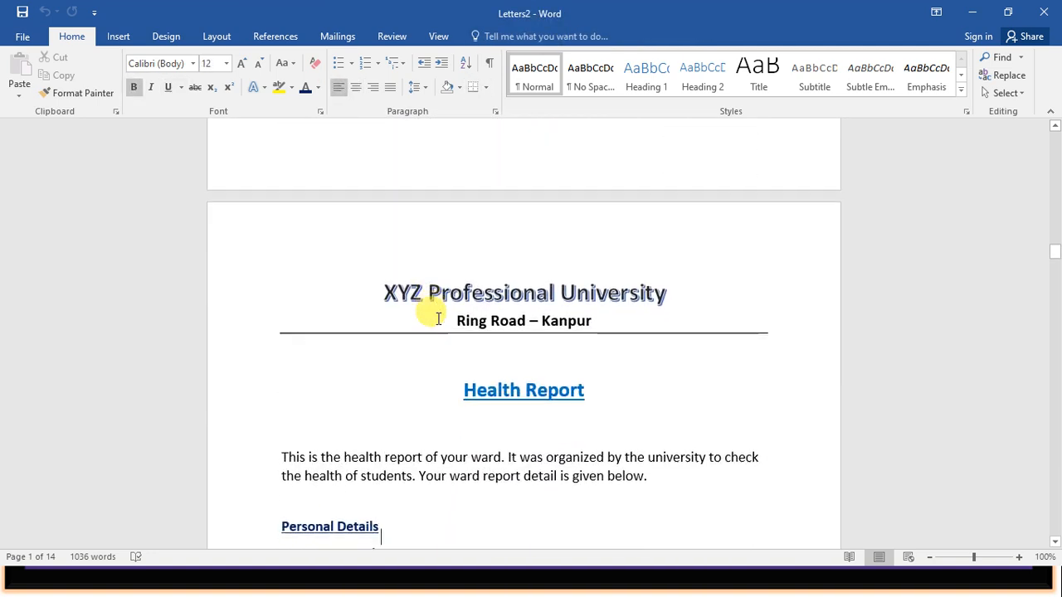
{"action": "key", "text": "Down"}
{"action": "key", "text": "Down"}
{"action": "key", "text": "Down"}
{"action": "key", "text": "Down"}
{"action": "key", "text": "Down"}
{"action": "key", "text": "Down"}
{"action": "key", "text": "Down"}
{"action": "key", "text": "Down"}
{"action": "key", "text": "Down"}
{"action": "key", "text": "Down"}
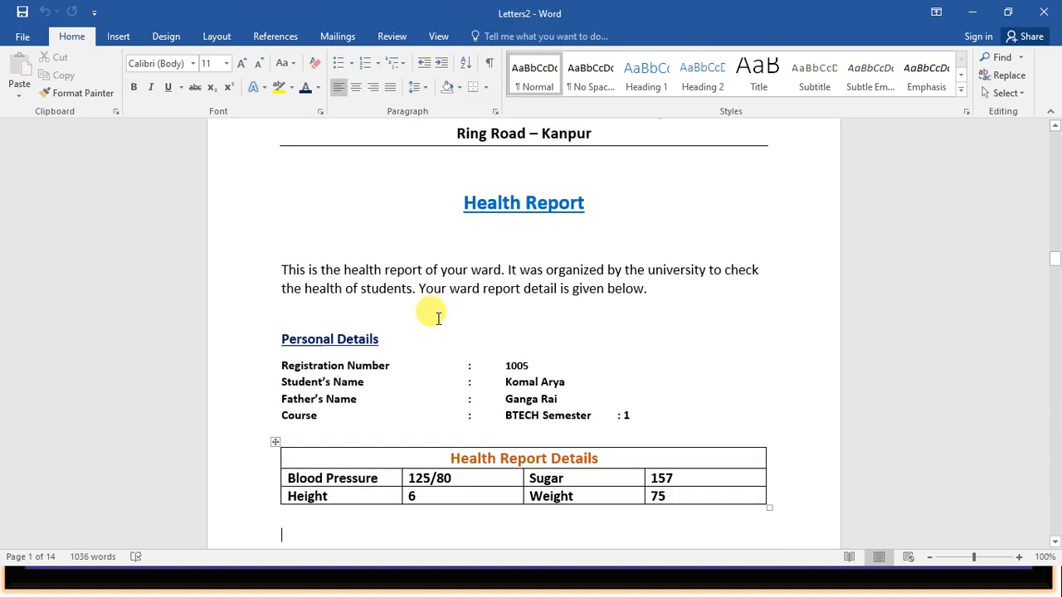
{"action": "key", "text": "Down"}
{"action": "key", "text": "Down"}
{"action": "key", "text": "Down"}
{"action": "key", "text": "Down"}
{"action": "key", "text": "Down"}
{"action": "key", "text": "Down"}
{"action": "key", "text": "Down"}
{"action": "key", "text": "Down"}
{"action": "key", "text": "Down"}
{"action": "key", "text": "Down"}
{"action": "key", "text": "Down"}
{"action": "key", "text": "Down"}
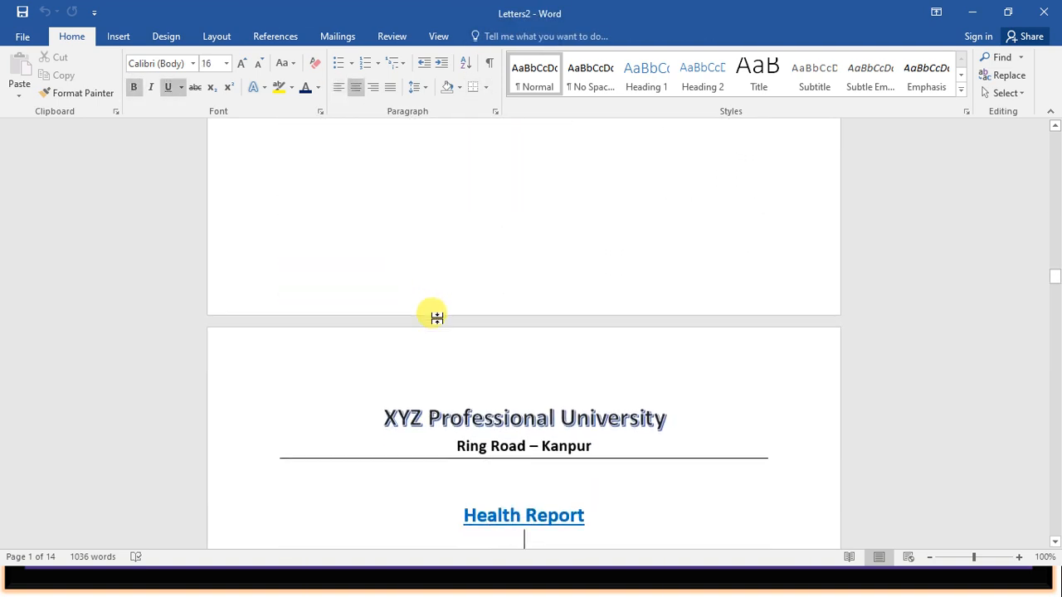
{"action": "key", "text": "Down"}
{"action": "key", "text": "Down"}
{"action": "key", "text": "Down"}
{"action": "key", "text": "Down"}
{"action": "key", "text": "Down"}
{"action": "key", "text": "Down"}
{"action": "key", "text": "Down"}
{"action": "key", "text": "Down"}
{"action": "key", "text": "Down"}
{"action": "key", "text": "Down"}
{"action": "key", "text": "Down"}
{"action": "key", "text": "Down"}
{"action": "key", "text": "Down"}
{"action": "key", "text": "Down"}
{"action": "key", "text": "Down"}
{"action": "key", "text": "Down"}
{"action": "key", "text": "Down"}
{"action": "key", "text": "Down"}
{"action": "key", "text": "Down"}
{"action": "key", "text": "Down"}
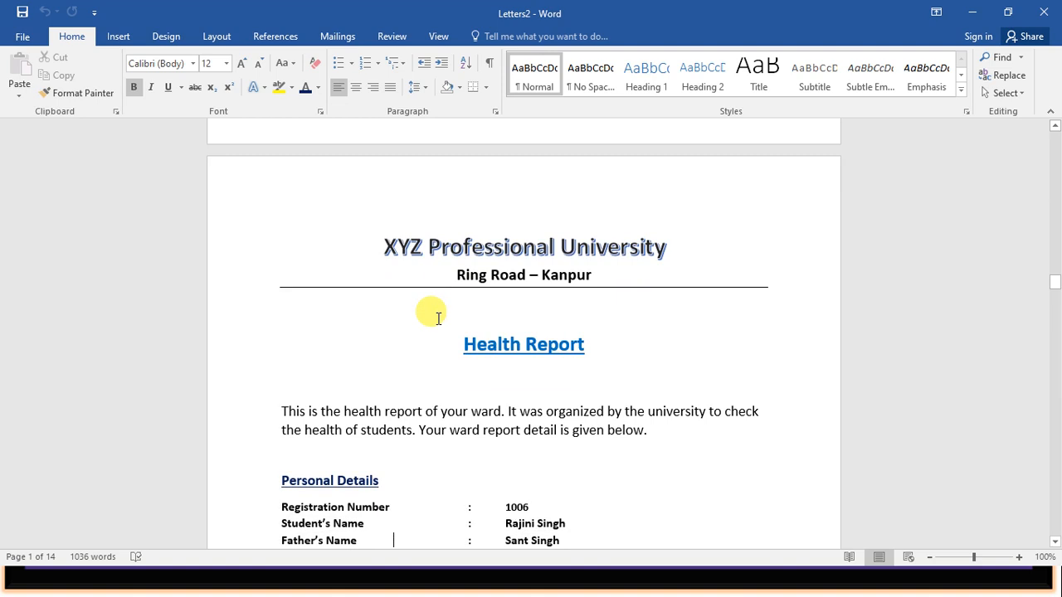
{"action": "key", "text": "Down"}
{"action": "key", "text": "Down"}
{"action": "key", "text": "Down"}
{"action": "key", "text": "Down"}
{"action": "key", "text": "Down"}
{"action": "key", "text": "Down"}
{"action": "key", "text": "Down"}
{"action": "key", "text": "Down"}
{"action": "key", "text": "Down"}
{"action": "key", "text": "Down"}
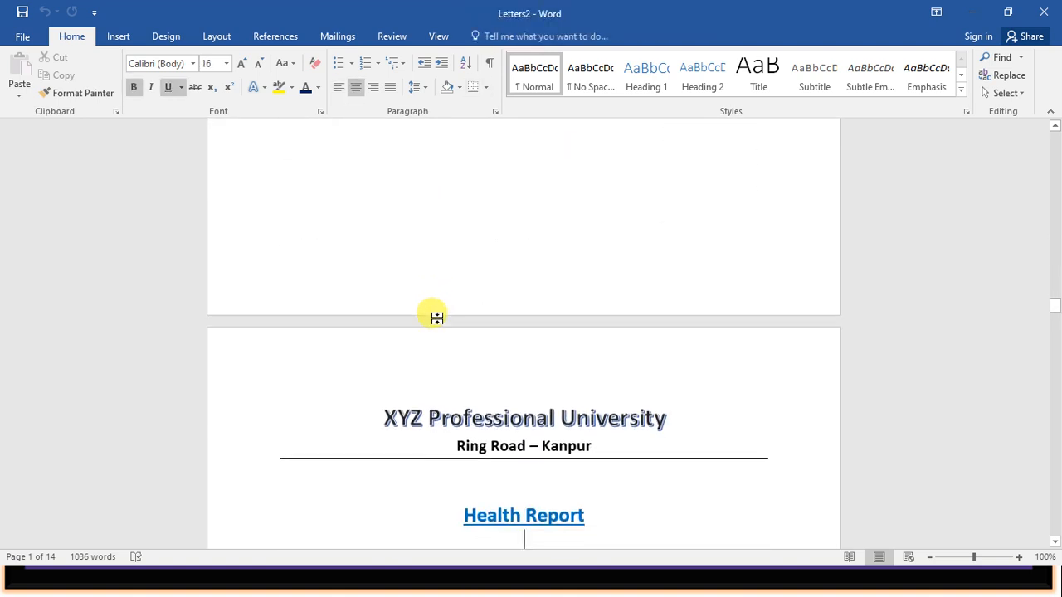
Examine the remaining merged letters further down the document, from the student's personal details through to the Head of University signature block
{"action": "key", "text": "Down"}
{"action": "key", "text": "Down"}
{"action": "key", "text": "Down"}
{"action": "key", "text": "Down"}
{"action": "key", "text": "Down"}
{"action": "key", "text": "Down"}
{"action": "key", "text": "Down"}
{"action": "key", "text": "Down"}
{"action": "key", "text": "Down"}
{"action": "key", "text": "Down"}
{"action": "key", "text": "Down"}
{"action": "key", "text": "Down"}
{"action": "key", "text": "Down"}
{"action": "key", "text": "Down"}
{"action": "key", "text": "Down"}
{"action": "key", "text": "Down"}
{"action": "key", "text": "Down"}
{"action": "key", "text": "Down"}
{"action": "key", "text": "Down"}
{"action": "key", "text": "Down"}
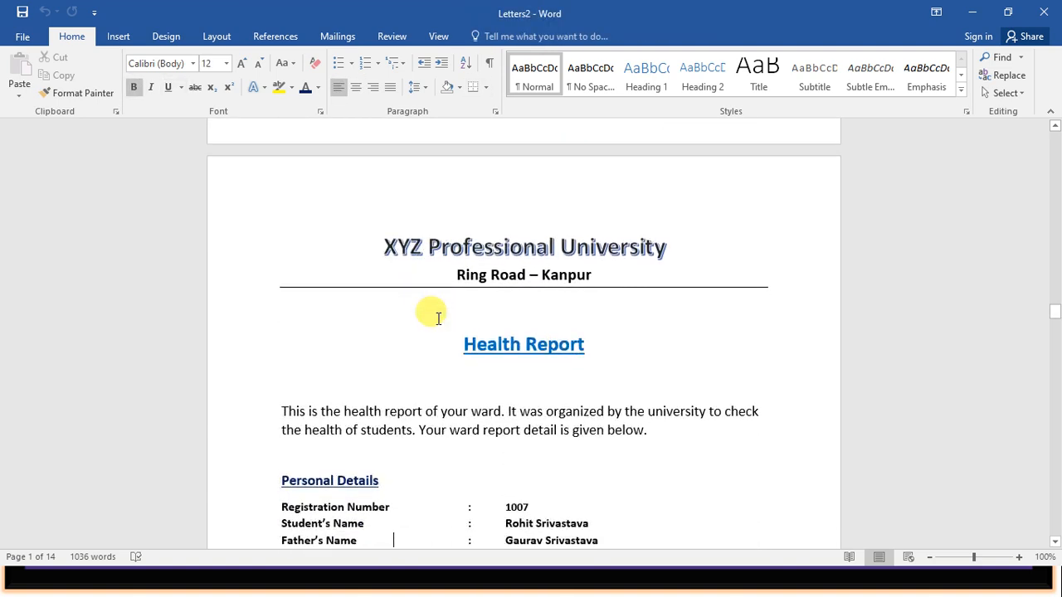
{"action": "key", "text": "Down"}
{"action": "key", "text": "Down"}
{"action": "key", "text": "Down"}
{"action": "key", "text": "Down"}
{"action": "key", "text": "Down"}
{"action": "key", "text": "Down"}
{"action": "key", "text": "Down"}
{"action": "key", "text": "Down"}
{"action": "key", "text": "Down"}
{"action": "key", "text": "Down"}
{"action": "key", "text": "Down"}
{"action": "key", "text": "Down"}
{"action": "key", "text": "Down"}
{"action": "key", "text": "Down"}
{"action": "key", "text": "Down"}
{"action": "key", "text": "Down"}
{"action": "key", "text": "Down"}
{"action": "key", "text": "Down"}
{"action": "key", "text": "Down"}
{"action": "key", "text": "Down"}
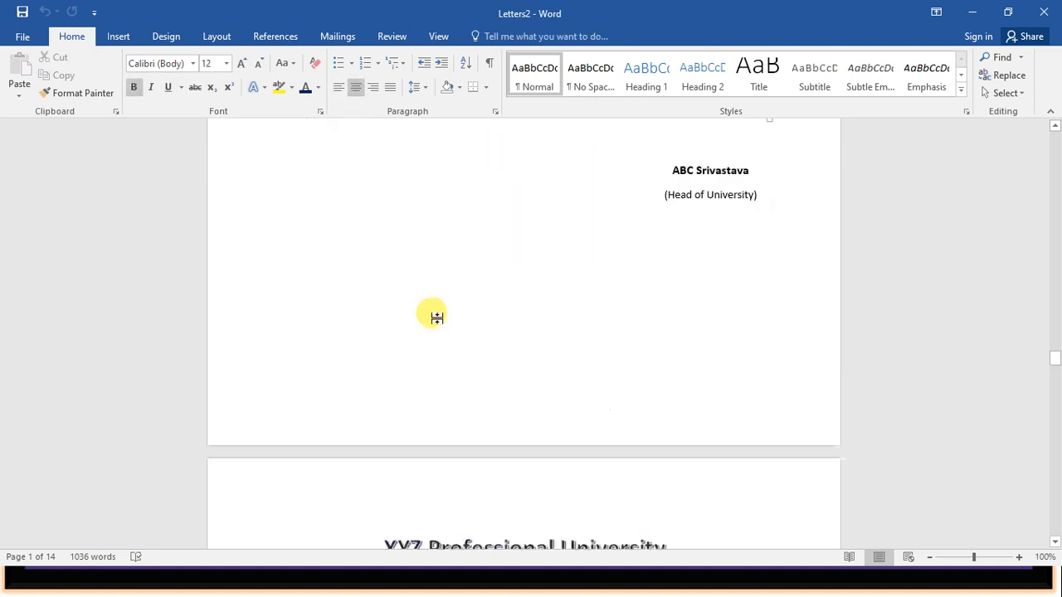
{"action": "key", "text": "Down"}
{"action": "key", "text": "Down"}
{"action": "key", "text": "Down"}
{"action": "key", "text": "Down"}
{"action": "key", "text": "Down"}
{"action": "key", "text": "Down"}
{"action": "key", "text": "Down"}
{"action": "key", "text": "Down"}
{"action": "key", "text": "Down"}
{"action": "key", "text": "Down"}
{"action": "key", "text": "Down"}
{"action": "key", "text": "Down"}
{"action": "key", "text": "Down"}
{"action": "key", "text": "Down"}
{"action": "key", "text": "Down"}
{"action": "key", "text": "Down"}
{"action": "key", "text": "Down"}
{"action": "key", "text": "Down"}
{"action": "key", "text": "Down"}
{"action": "key", "text": "Down"}
{"action": "key", "text": "Down"}
{"action": "key", "text": "Down"}
{"action": "key", "text": "Down"}
{"action": "key", "text": "Down"}
{"action": "key", "text": "Down"}
{"action": "key", "text": "Down"}
{"action": "key", "text": "Down"}
{"action": "key", "text": "Down"}
{"action": "key", "text": "Down"}
{"action": "key", "text": "Down"}
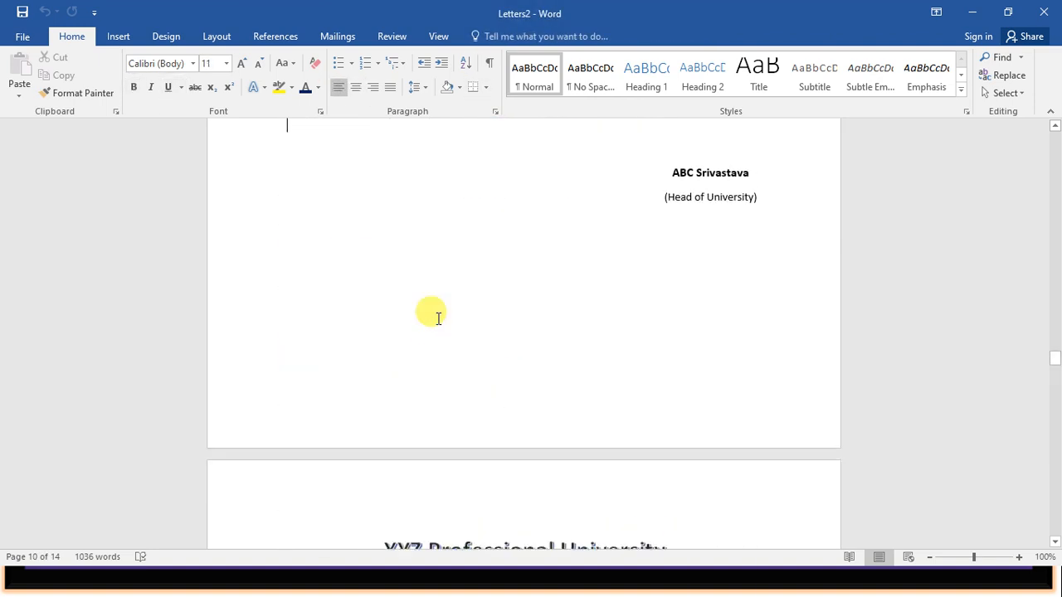
Switch from the merged letters to the running MailMerge PowerPoint slide show
{"action": "key", "text": "alt+Tab"}
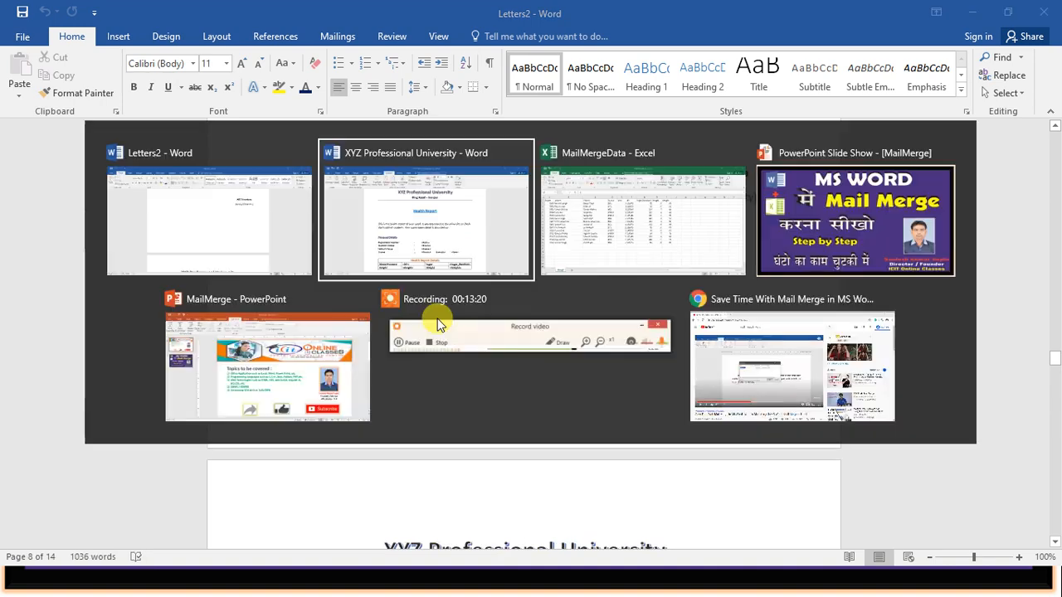
{"action": "key", "text": "alt+Tab"}
{"action": "key", "text": "alt+Tab"}
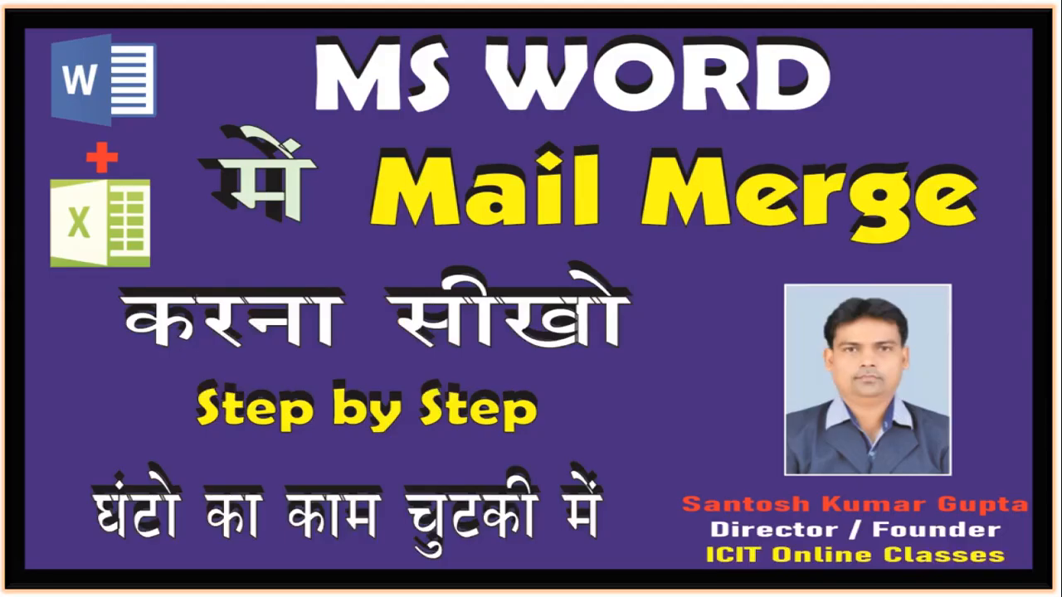